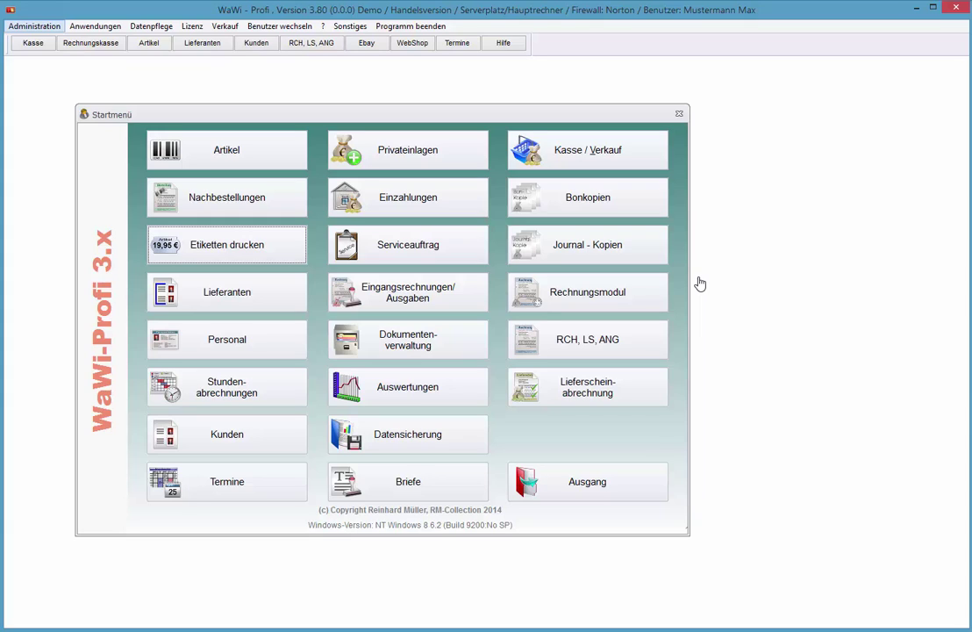
Open the label format management window for article labels.
key("Down")
key("Down")
key("Down")
key("Down")
key("Down")
key("Down")
key("Down")
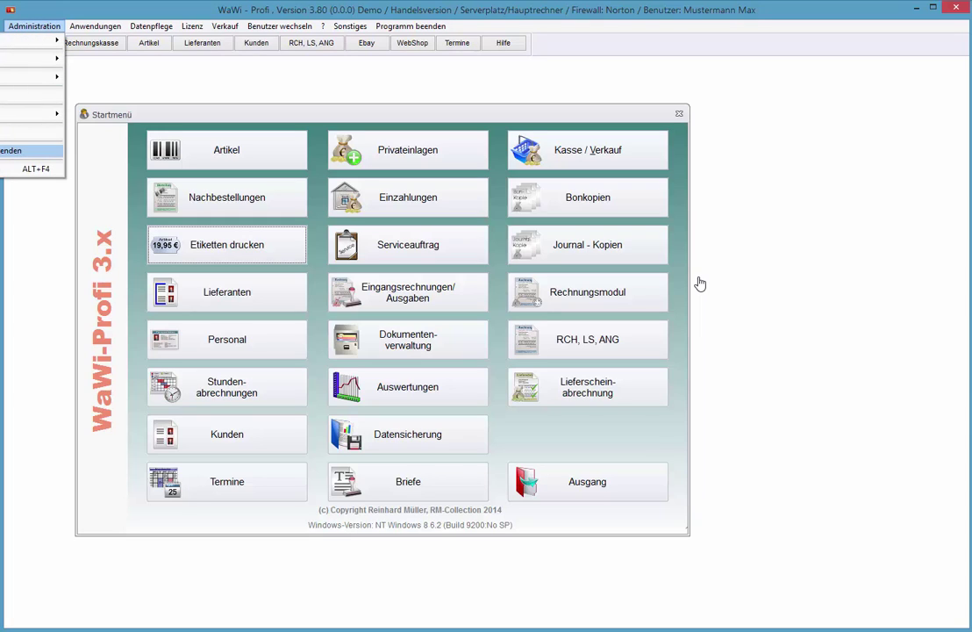
key("Up")
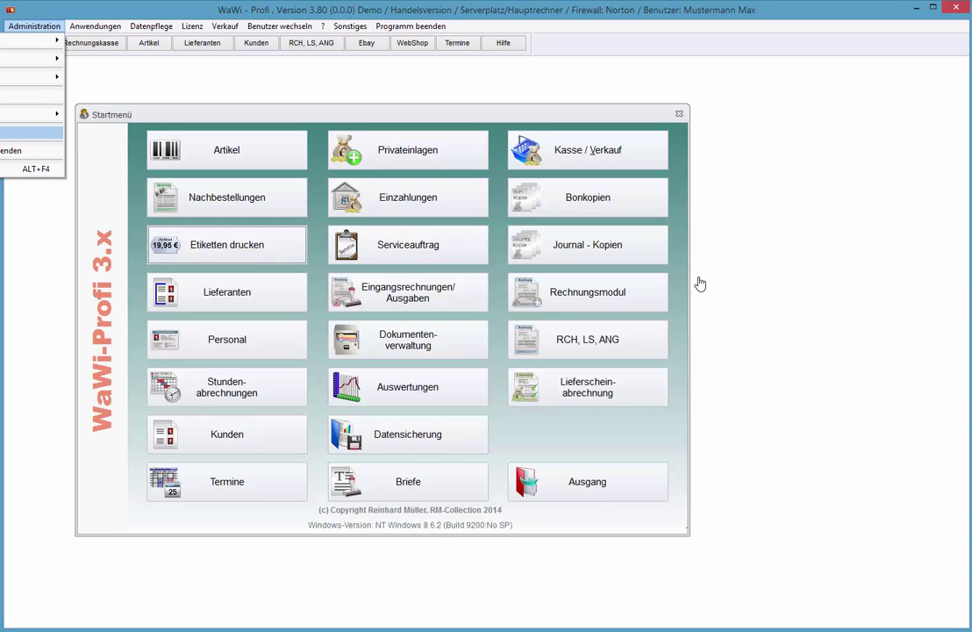
key("Return")
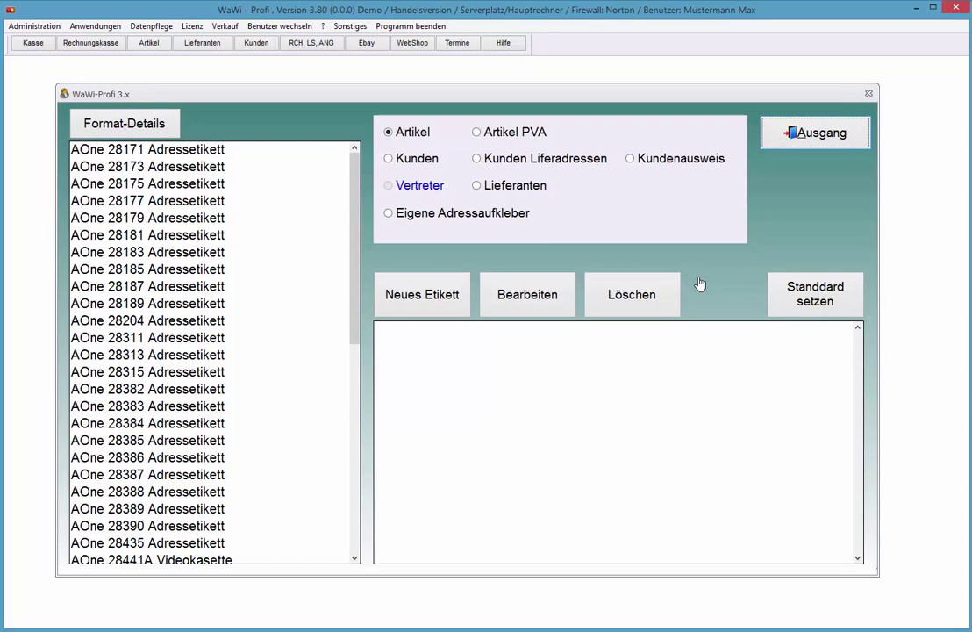
Select the AOne 28446 Ordner label format and open its format details.
scroll(699, 283, "down", 4)
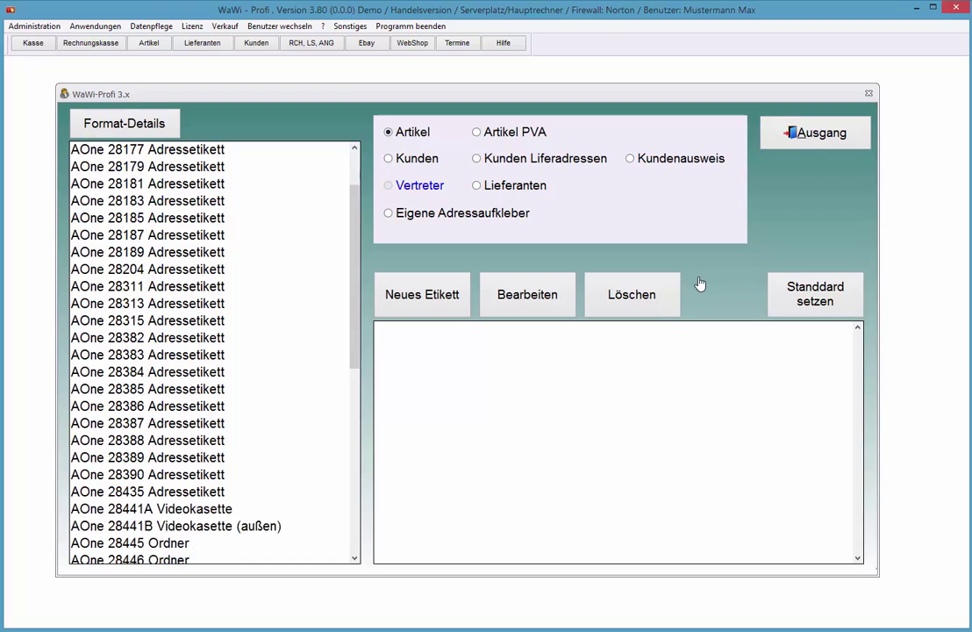
key("Down")
key("Down")
key("Down")
key("Down")
key("Down")
key("Down")
key("Down")
key("Down")
key("Down")
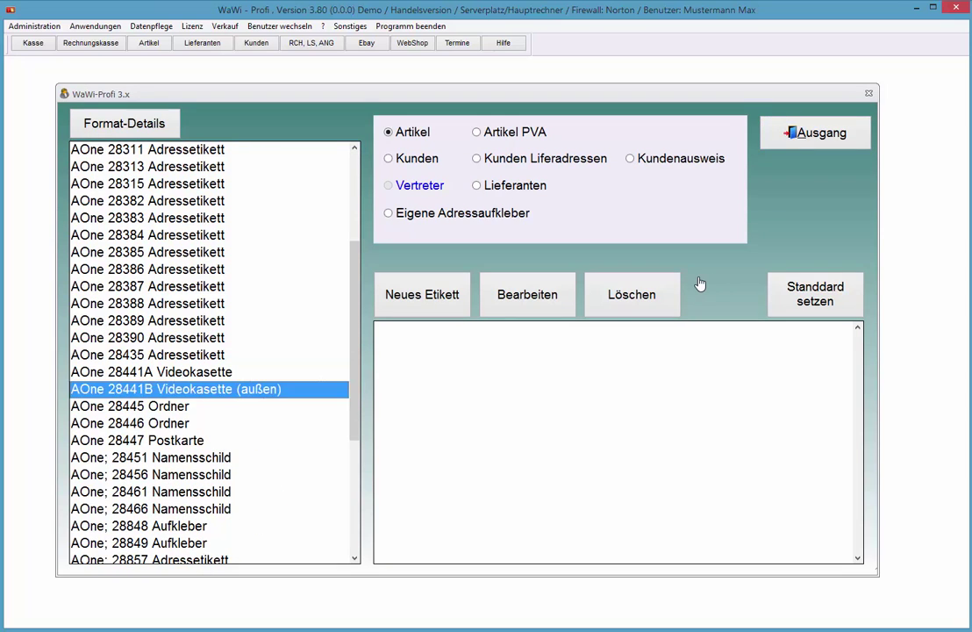
key("Tab")
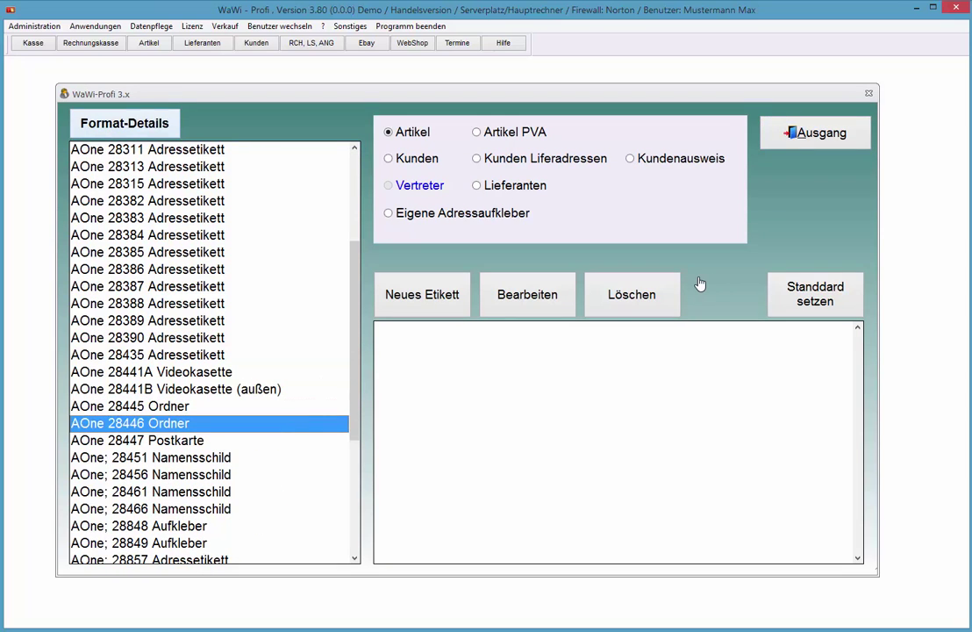
key("Return")
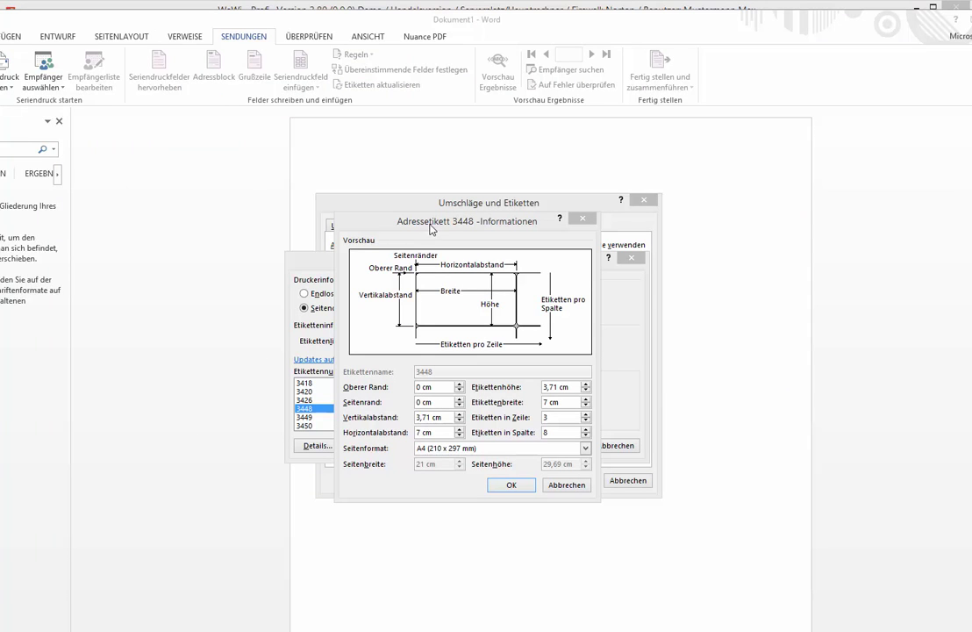
Examine the dimensions of the Avery Zweckform 3448 address label in Word and cancel out of its label dialogs.
left_click_drag(430, 230, 398, 234)
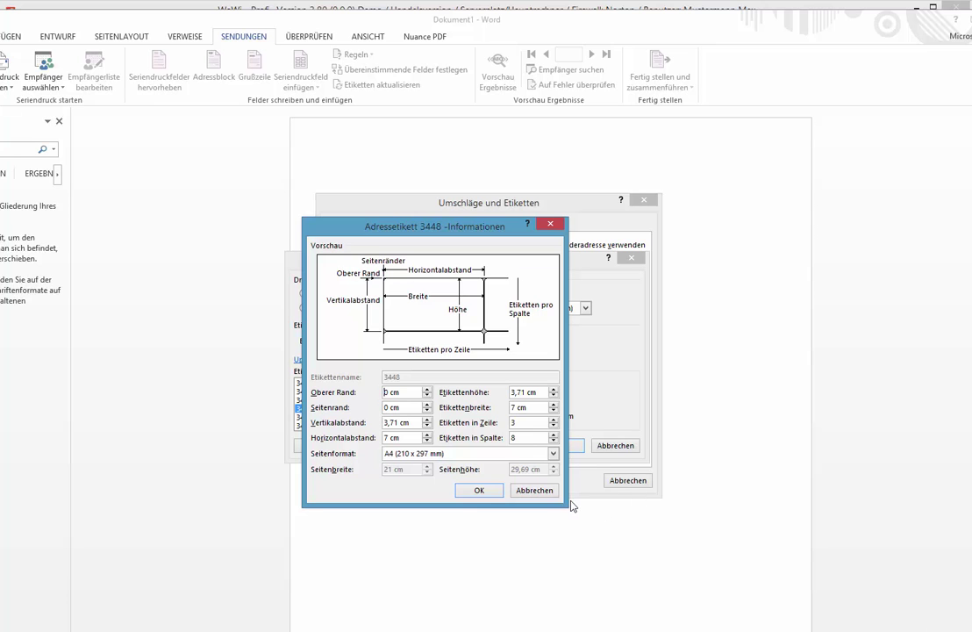
left_click(534, 489)
left_click(617, 445)
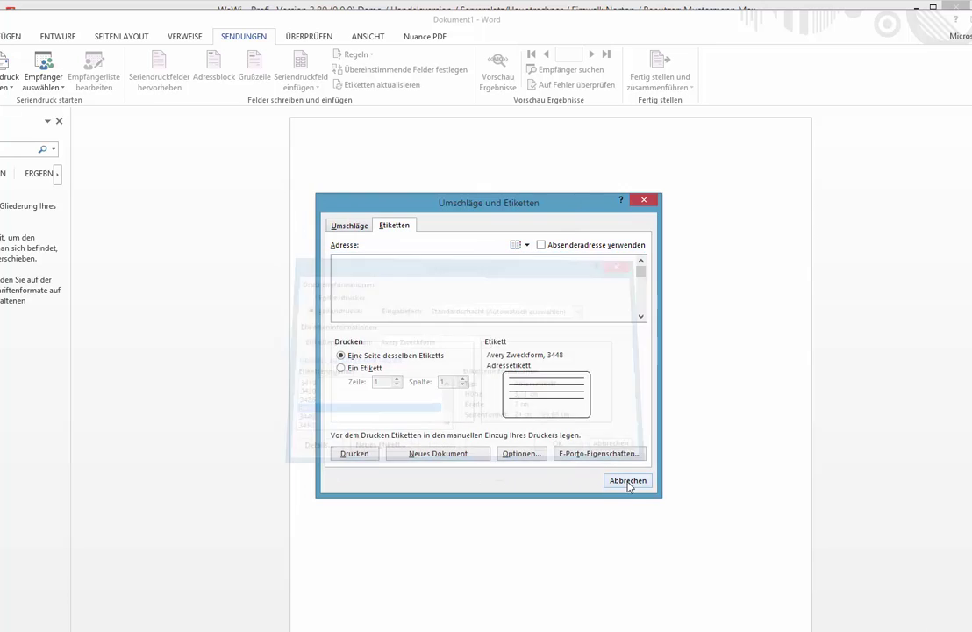
left_click(629, 482)
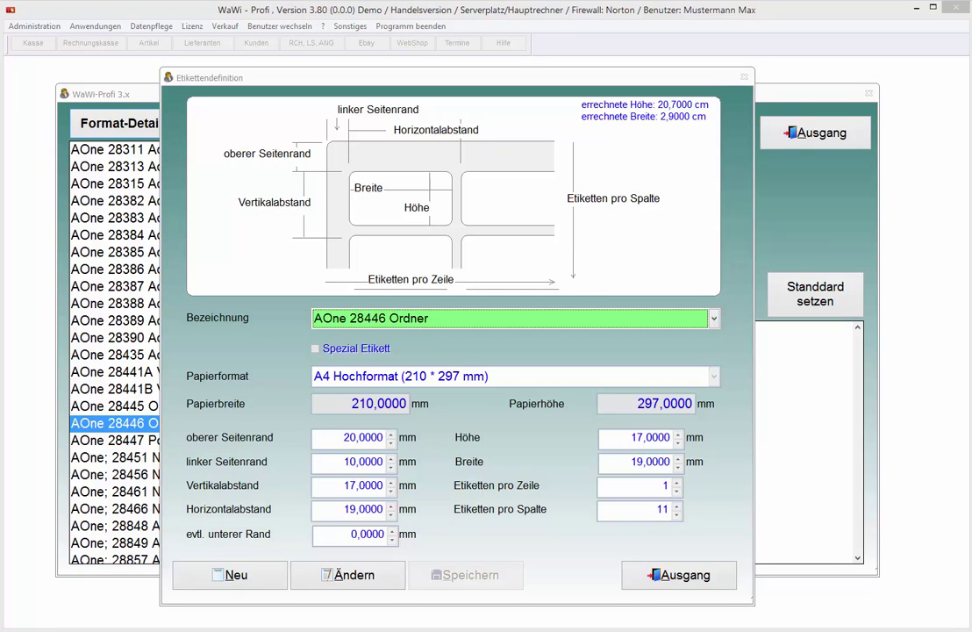
Leave the format details and create a new article label named Standard for the Zweckform 3669 Etikett format.
left_click(666, 578)
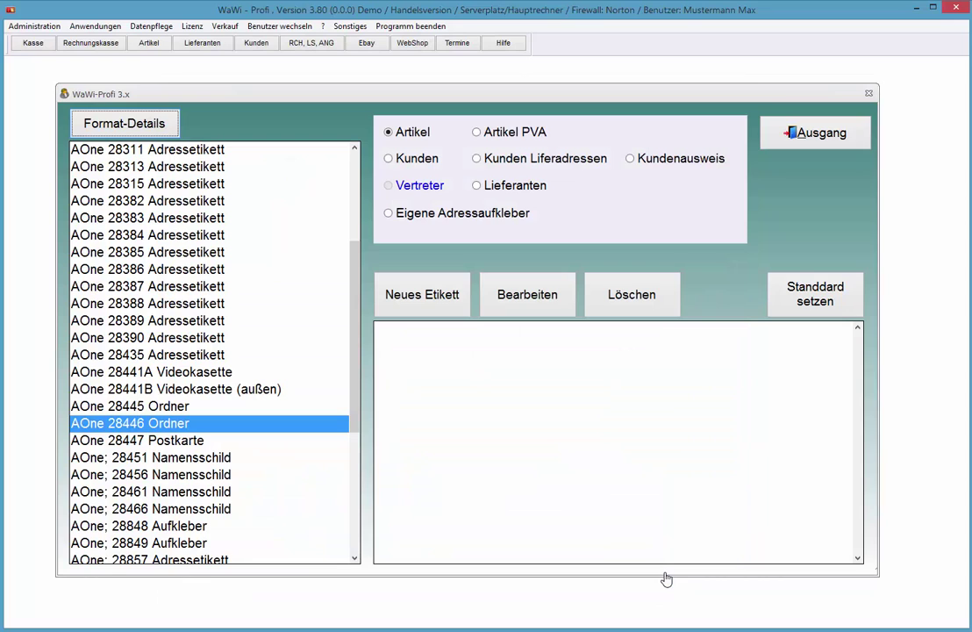
key("Down")
scroll(666, 577, "down", 3)
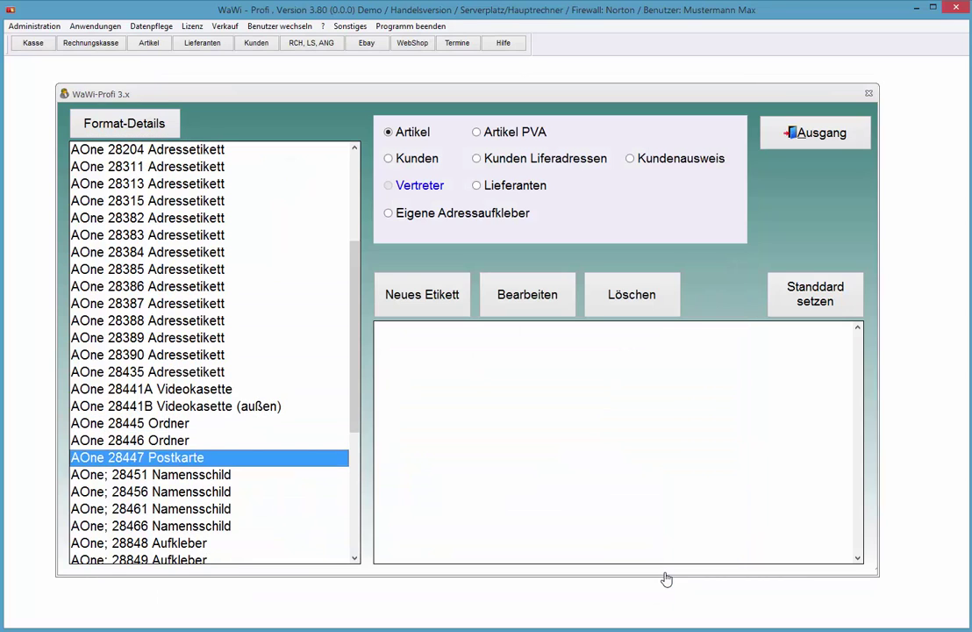
scroll(666, 578, "down", 2)
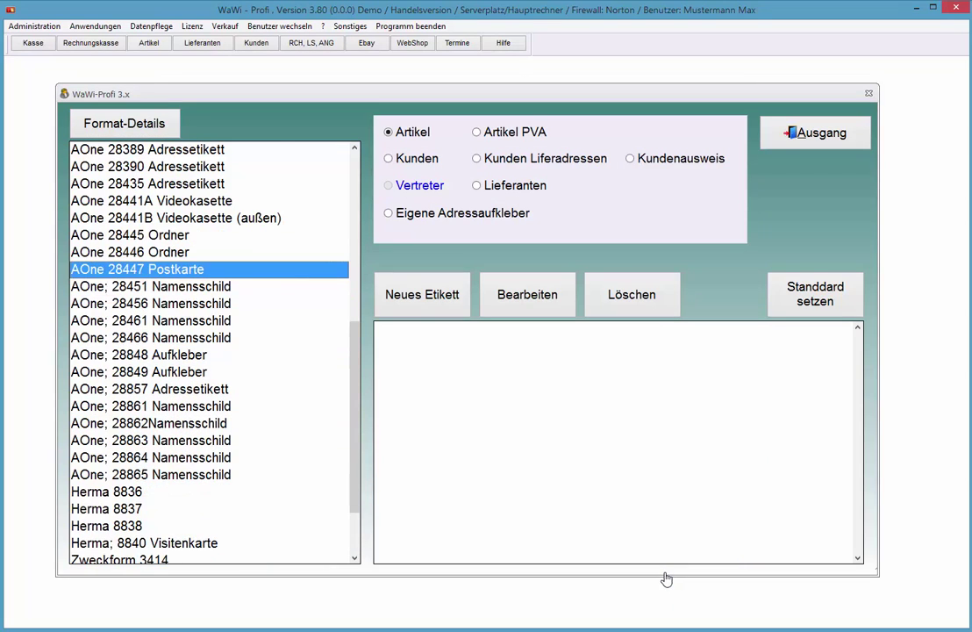
key("End")
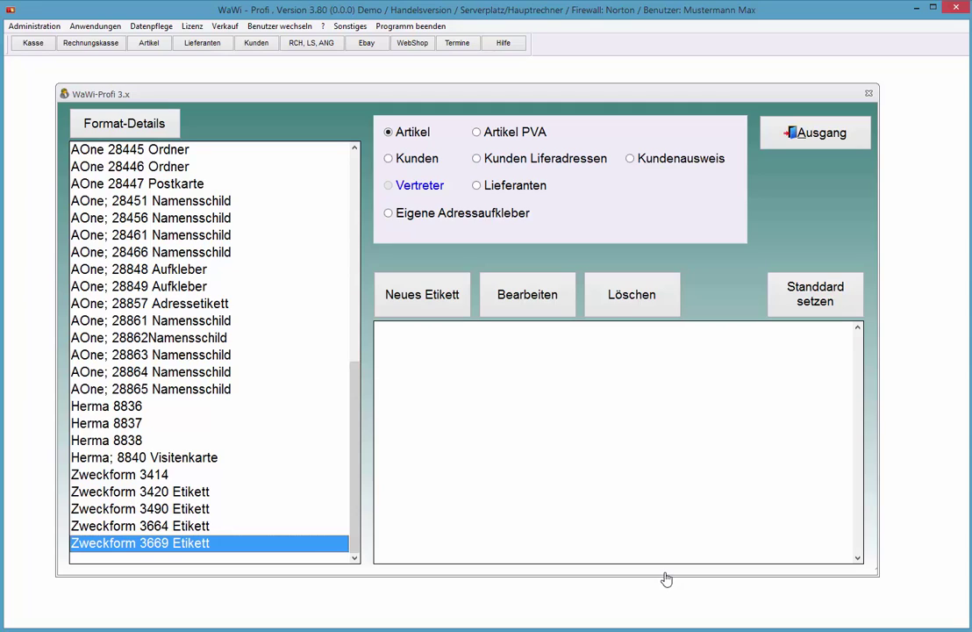
left_click(423, 295)
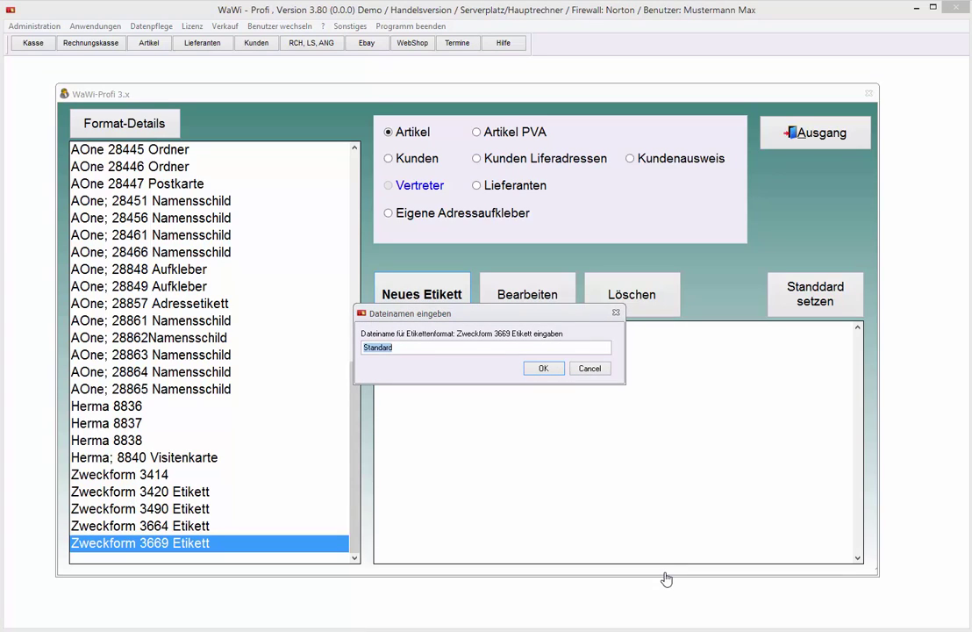
key("BackSpace")
type("Standard")
key("Return")
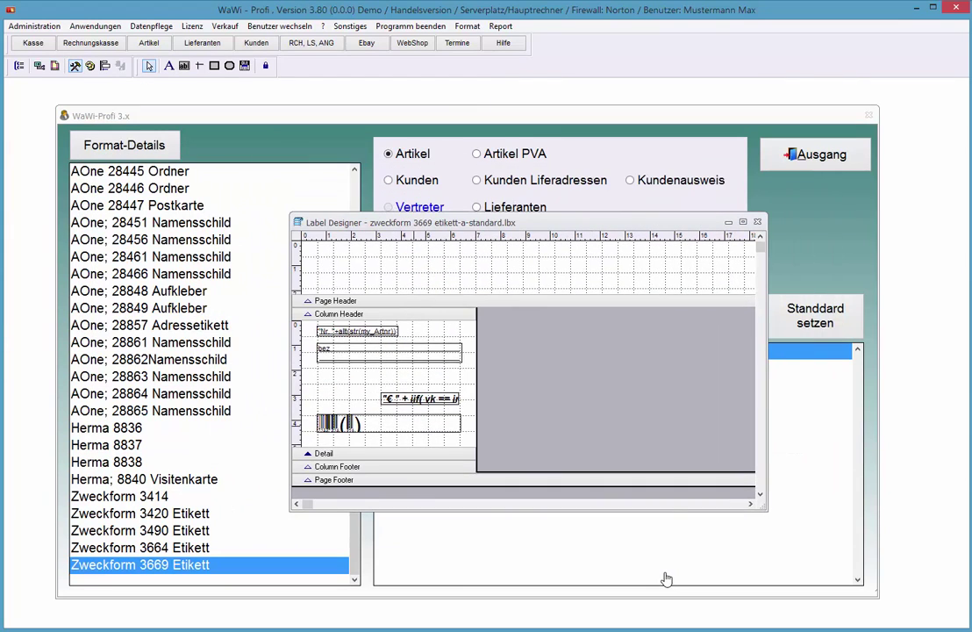
Search the WaWi-Profi Online-Helper for "etikett", browse the help videos in the Etiketten category and close the helper.
double_click(0, 416)
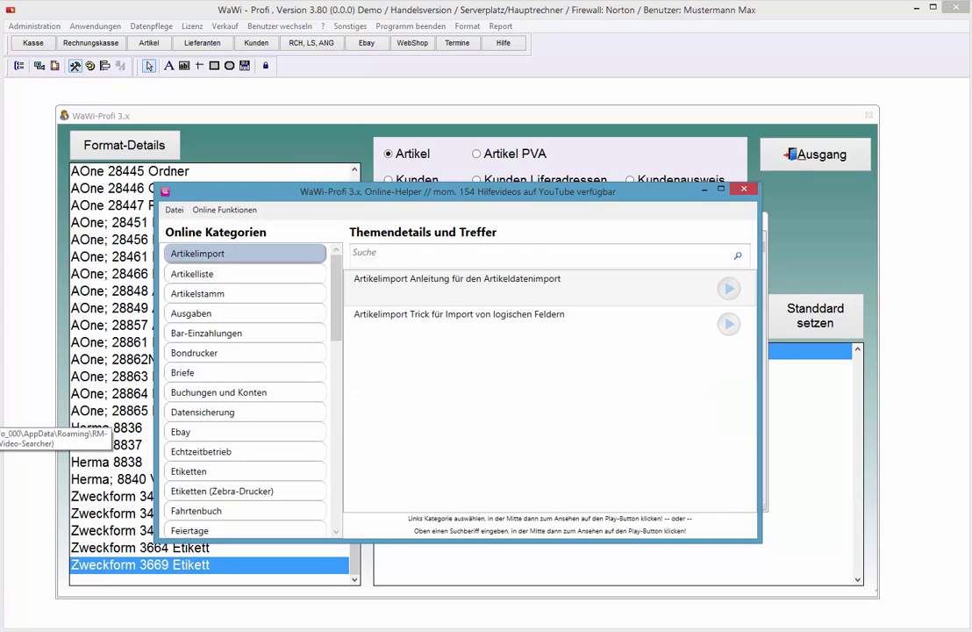
left_click(380, 256)
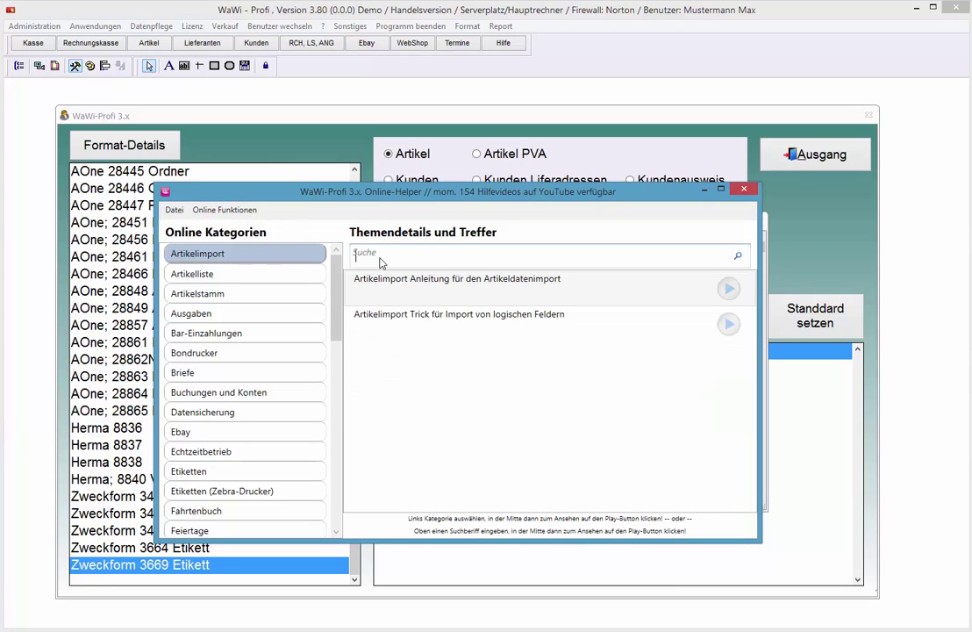
type("etikett")
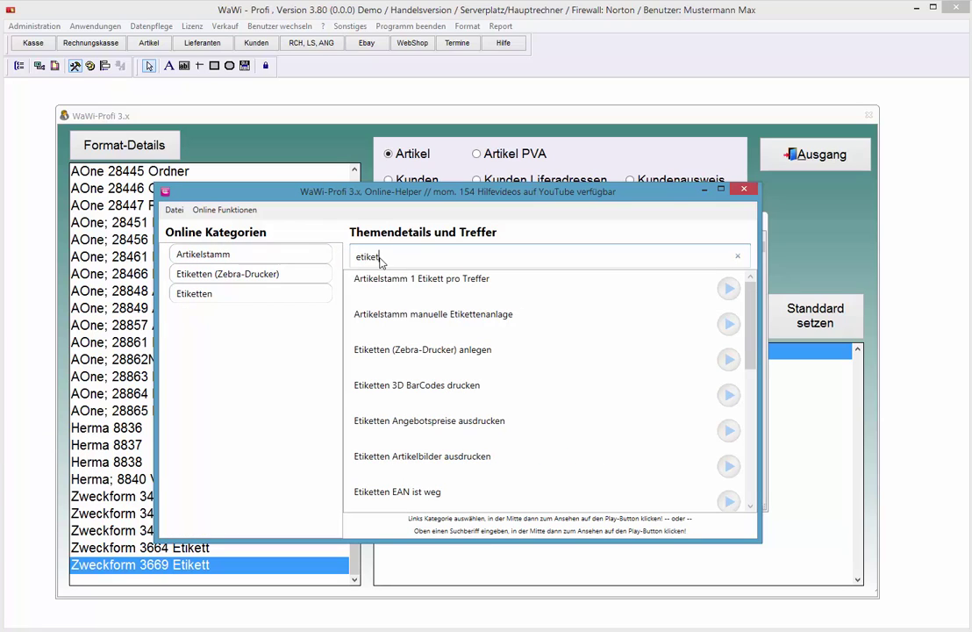
left_click(198, 294)
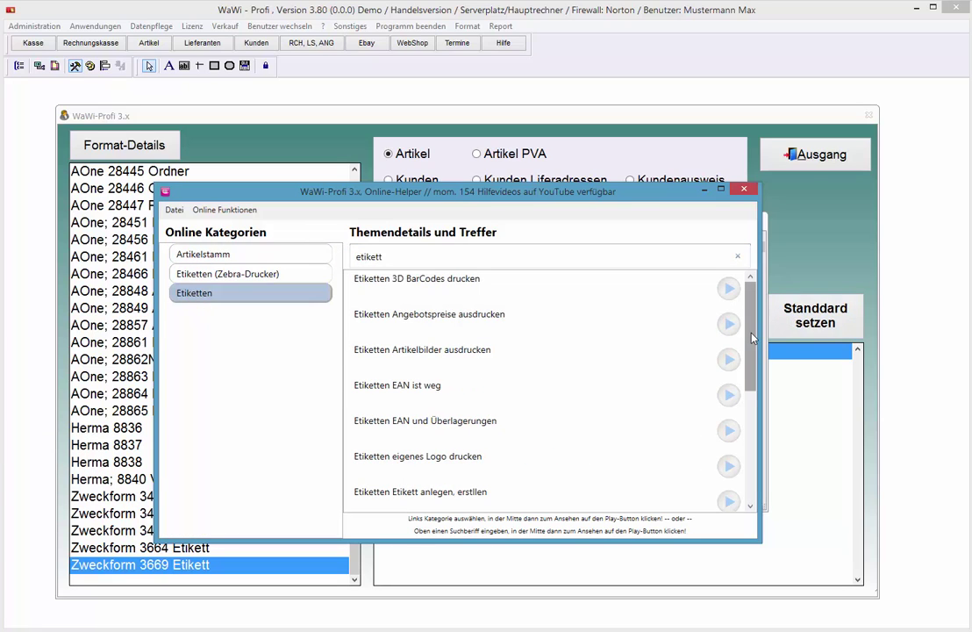
left_click_drag(752, 361, 758, 472)
scroll(416, 303, "up", 6)
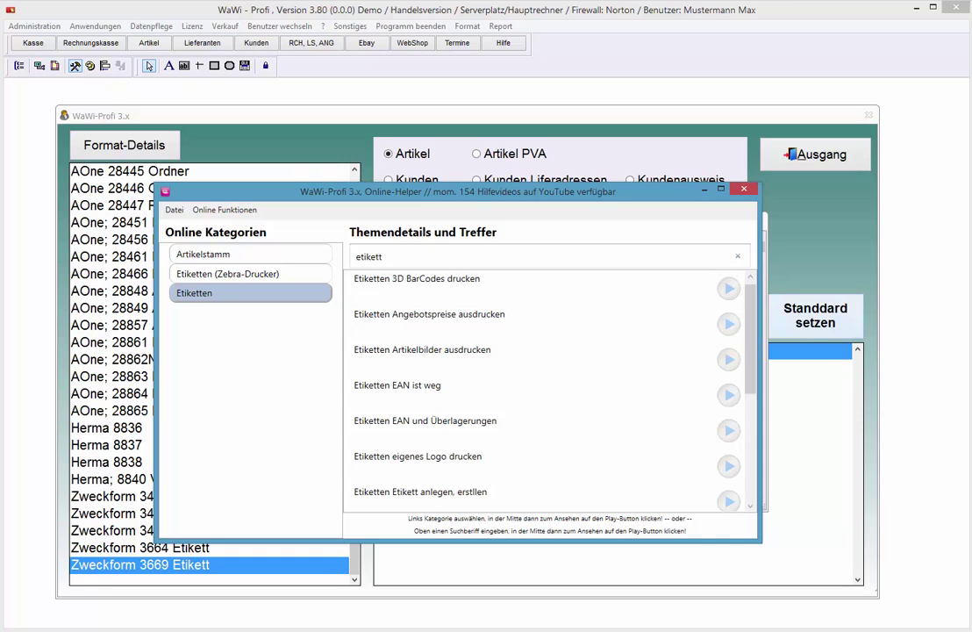
key("alt+F4")
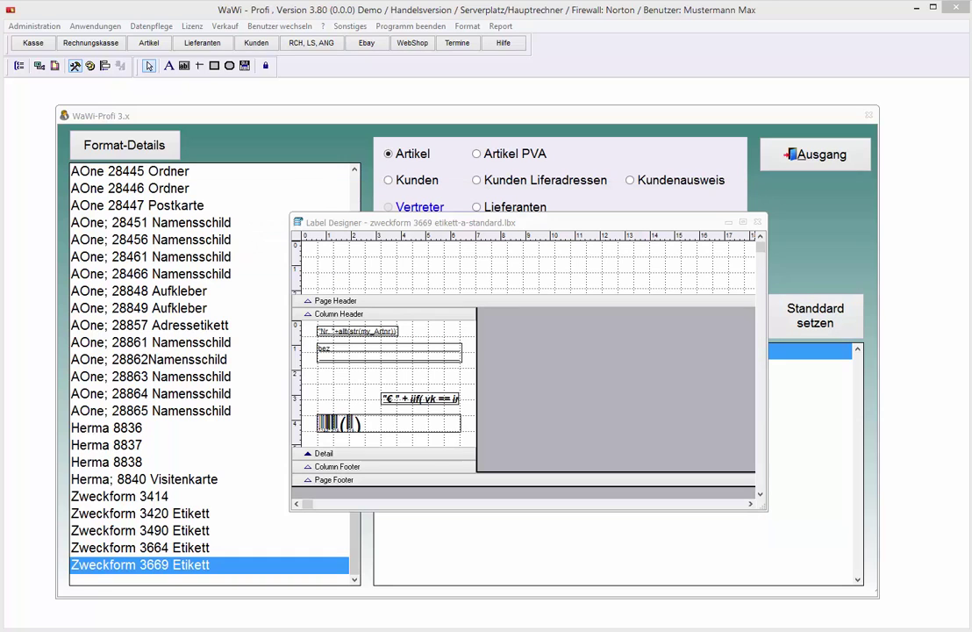
Close the Standard label design and create another label named Regaletikett for the Zweckform 3669 Etikett format.
left_click(759, 222)
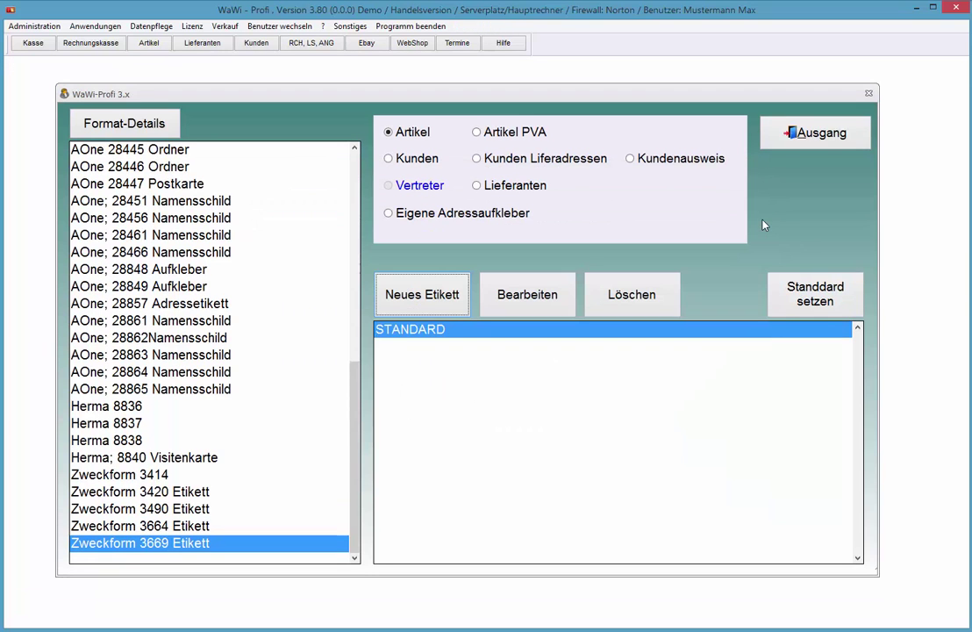
key("Return")
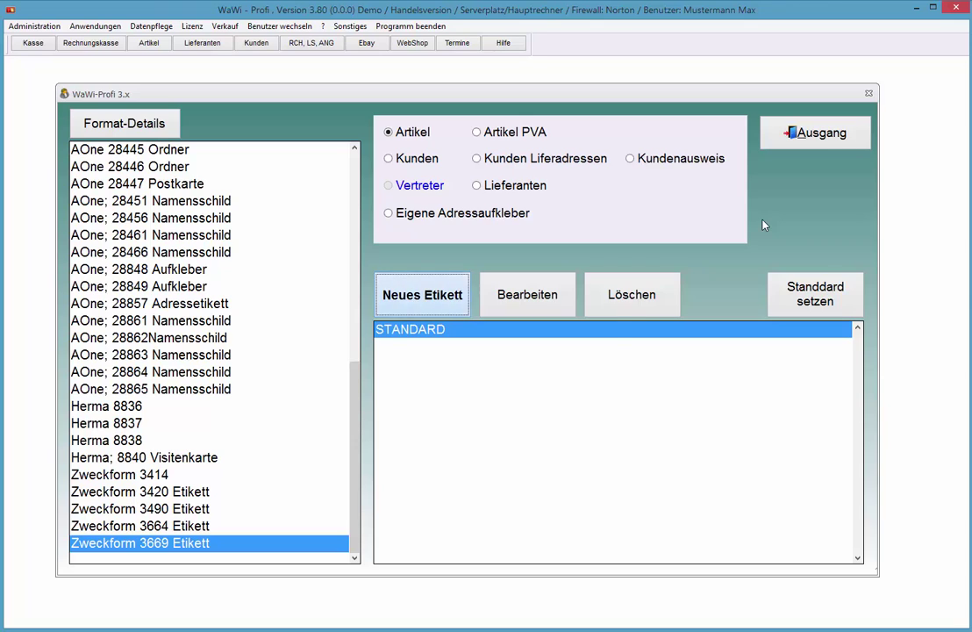
type("1")
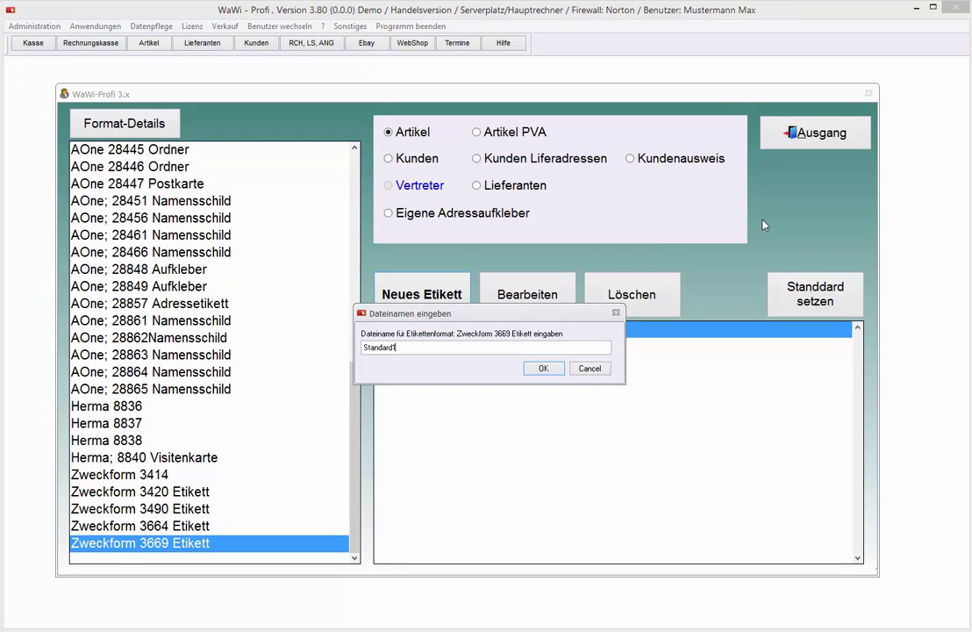
key("shift+Home")
type("Regaletikett")
key("Return")
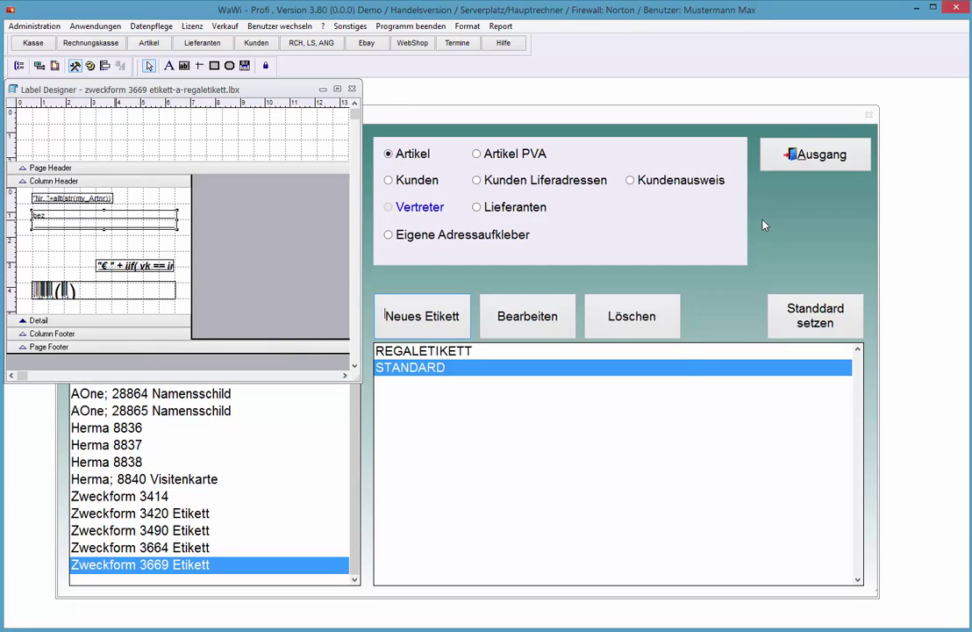
Change the foreground color of the bez field to blue in the Regaletikett design, then save and close the design.
double_click(103, 220)
left_click(443, 250)
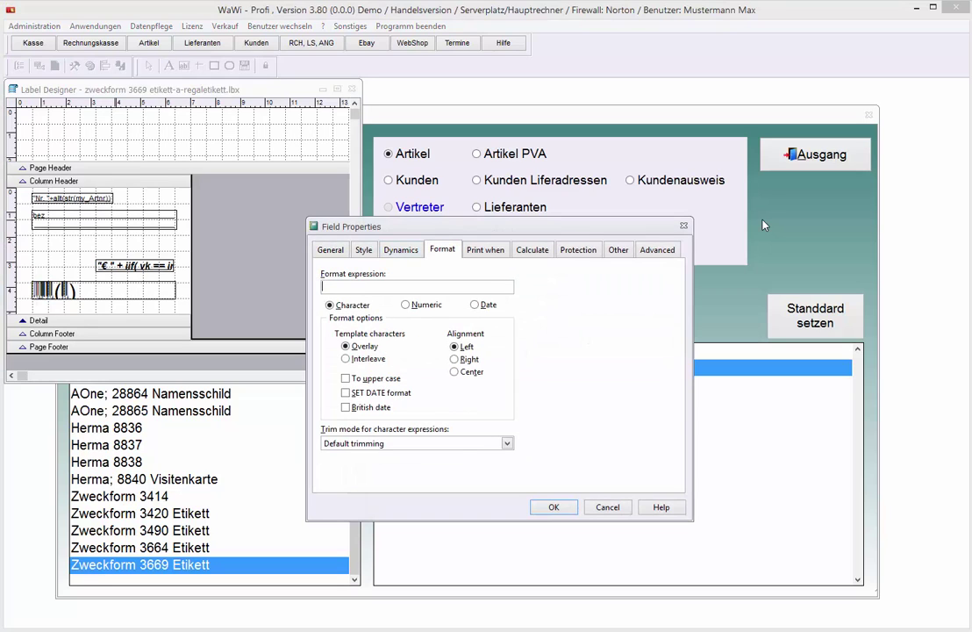
left_click(364, 251)
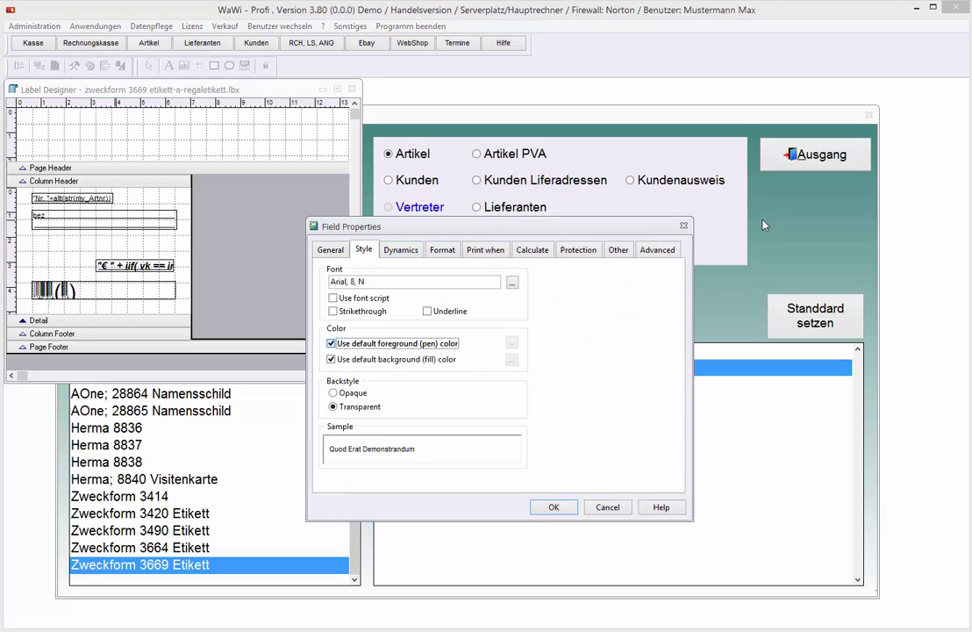
left_click(332, 343)
left_click(513, 343)
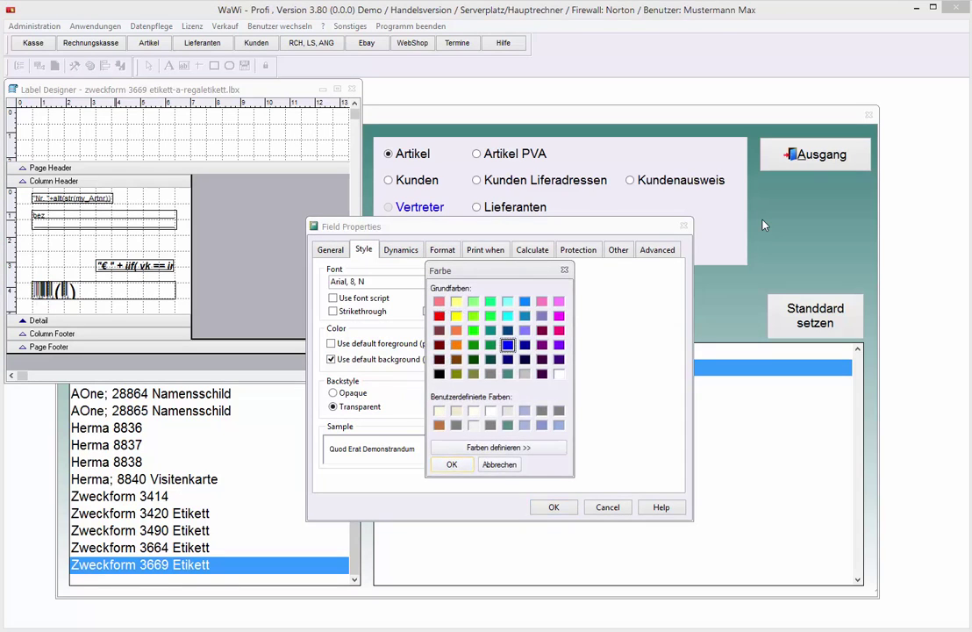
key("Return")
key("Return")
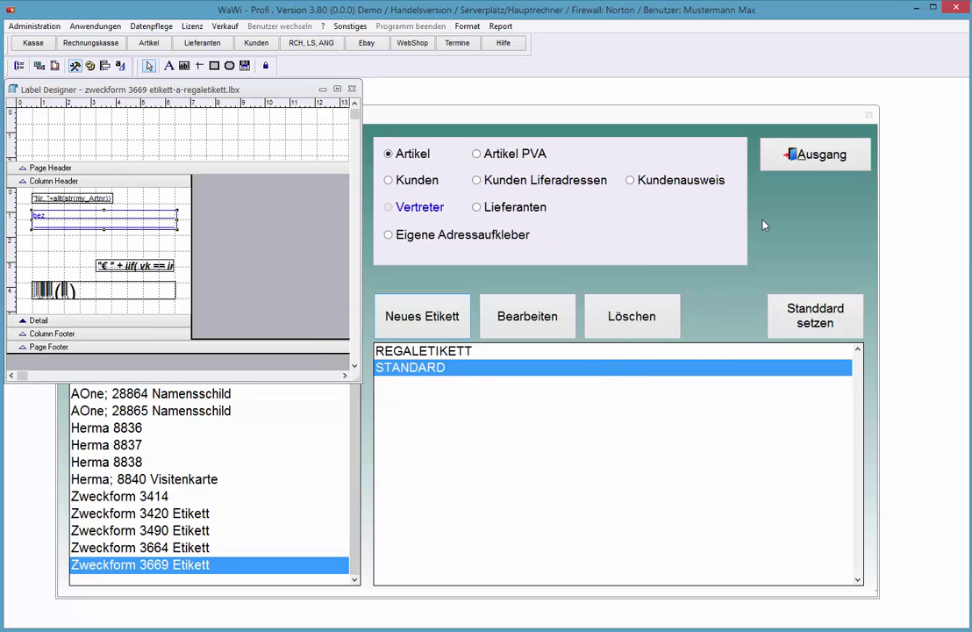
key("alt+F4")
key("Return")
Set REGALETIKETT as the default label for the Zweckform 3669 Etikett format and open the label printing window.
key("Up")
key("Down")
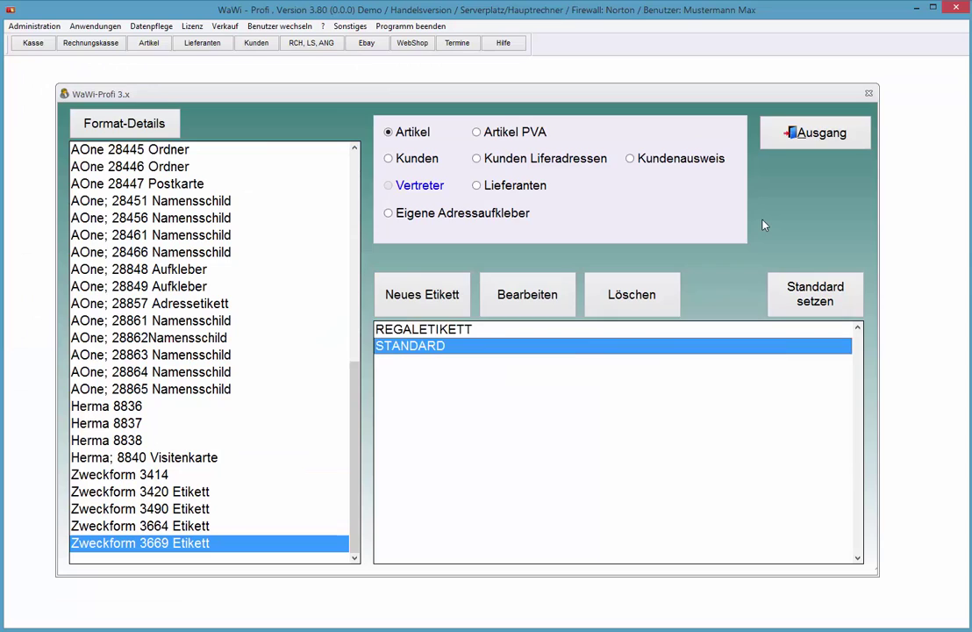
key("Up")
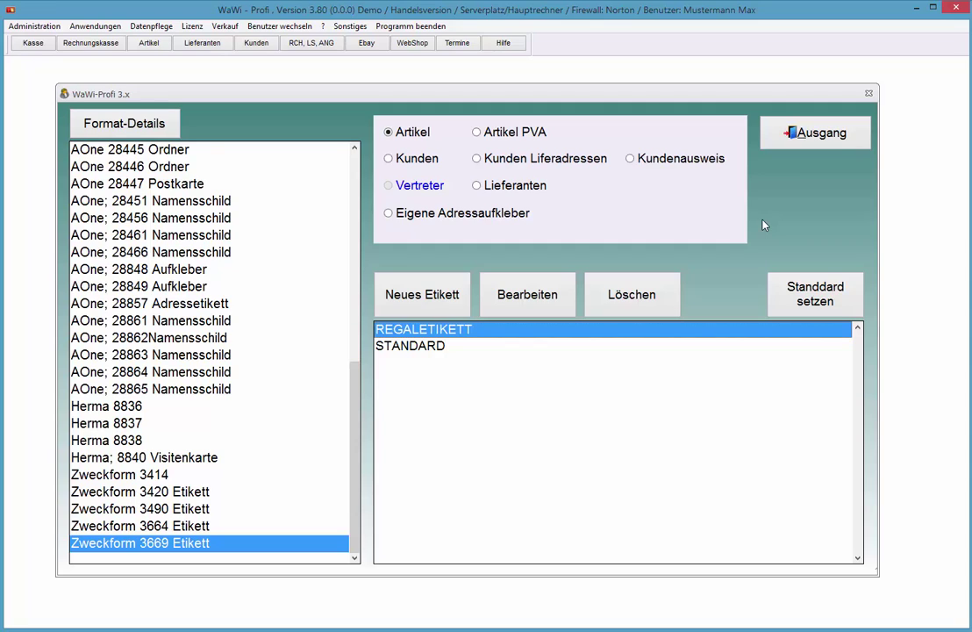
key("Down")
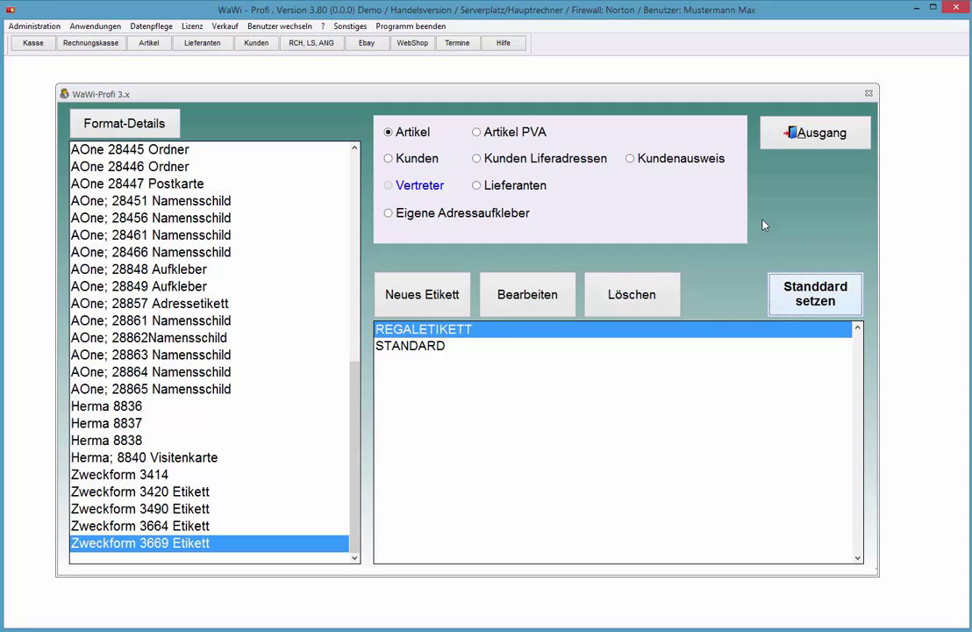
left_click(816, 134)
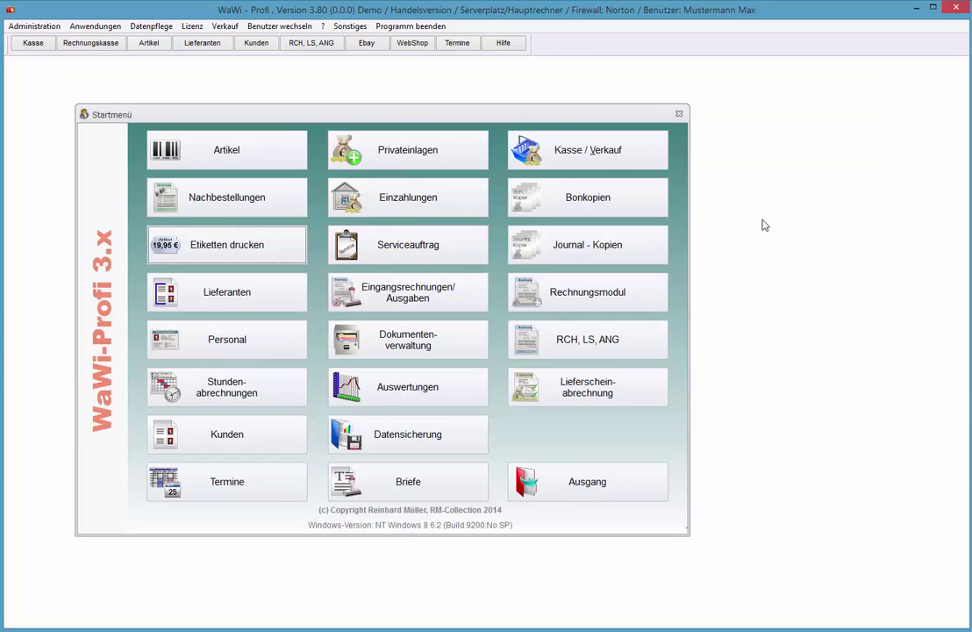
key("Return")
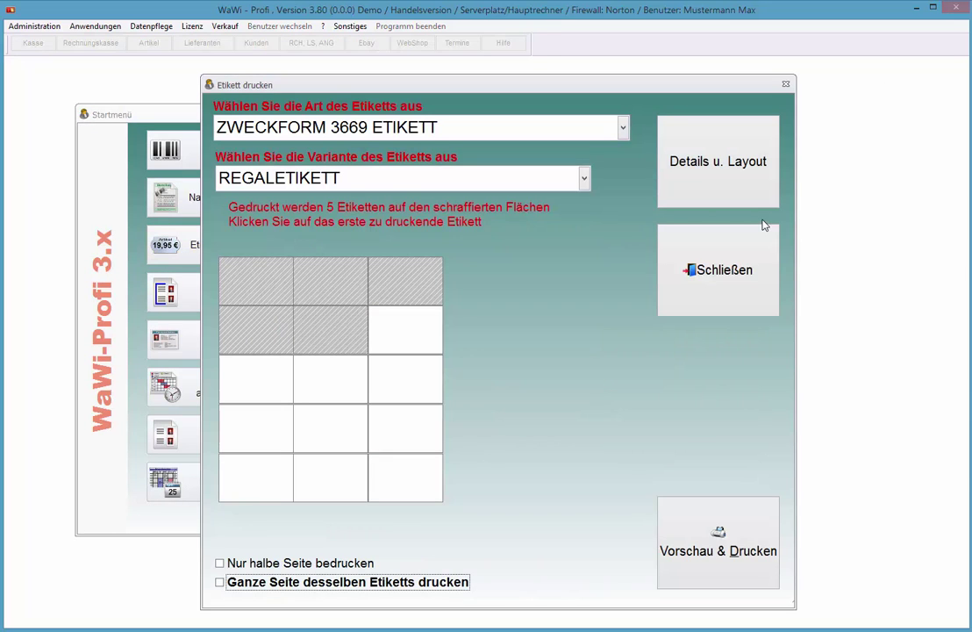
Select the ZWECKFORM 3669 ETIKETT label type with the REGALETIKETT variant for the article label print.
key("Tab")
key("alt+Down")
key("Escape")
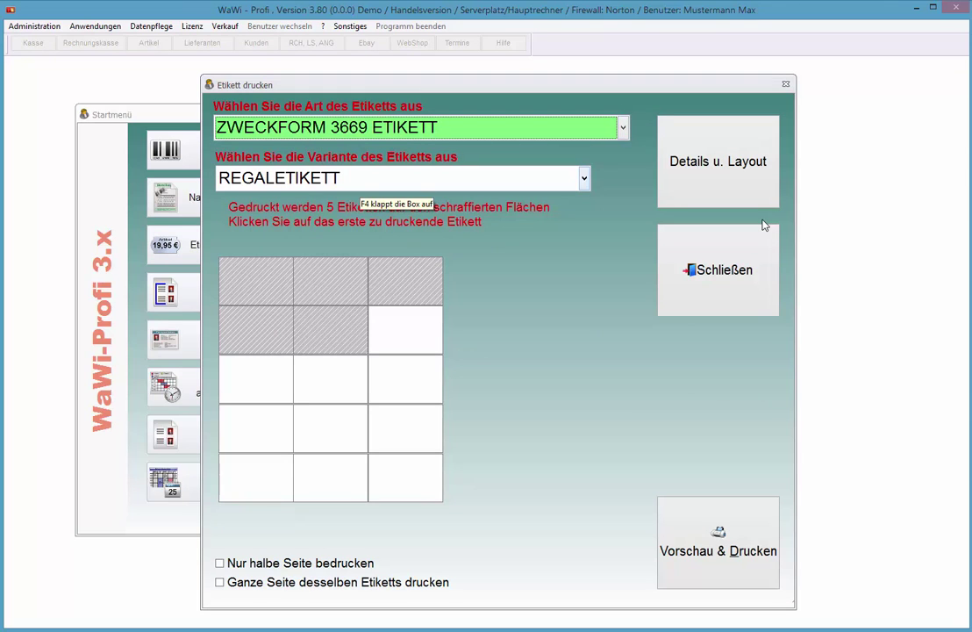
key("Tab")
key("F4")
key("Return")
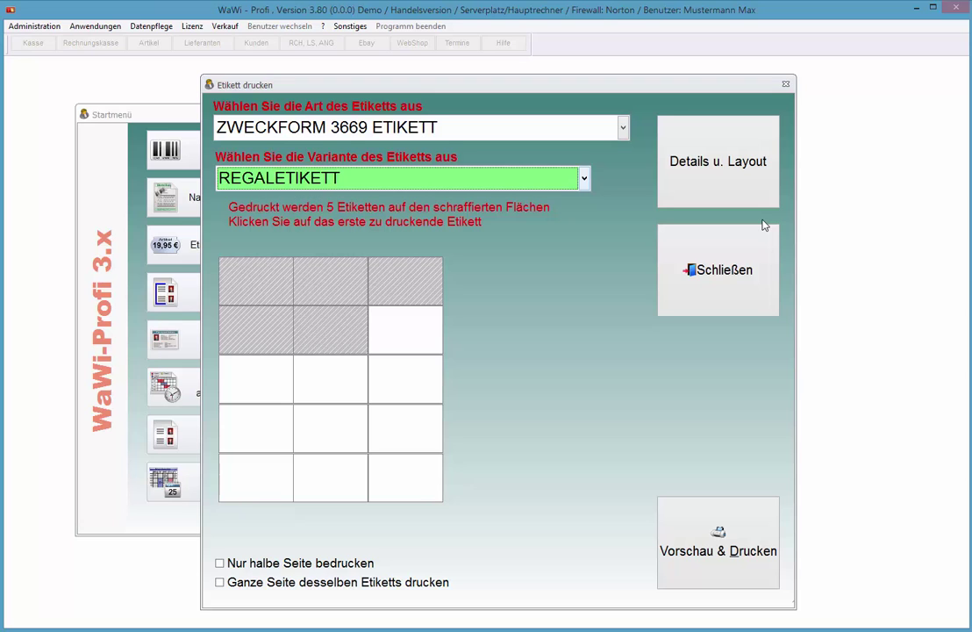
Preview the article labels in the REGALETIKETT variant, enlarge the preview and close it.
key("alt+d")
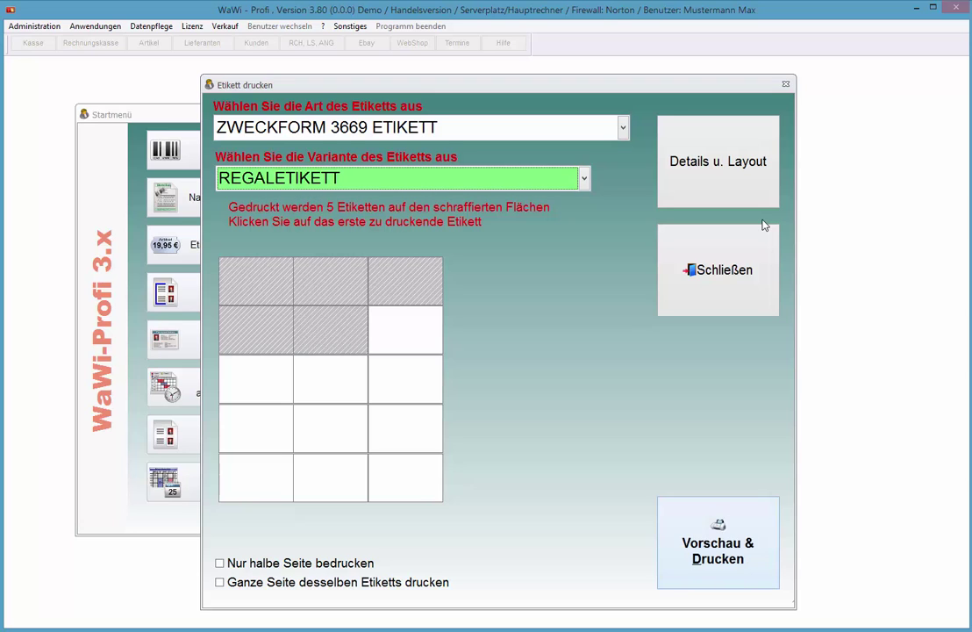
key("Return")
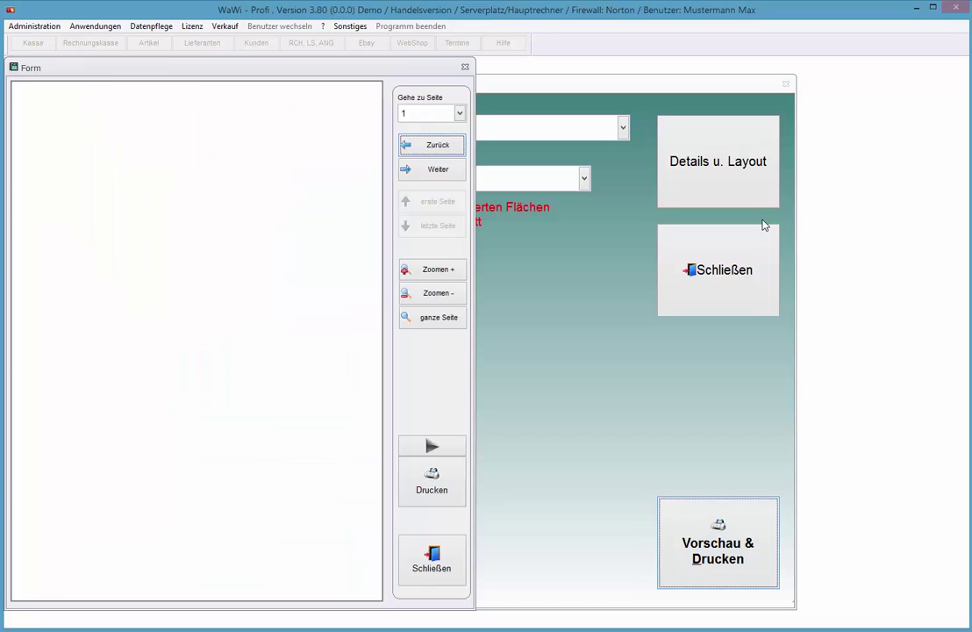
key("Tab")
key("space")
key("space")
key("space")
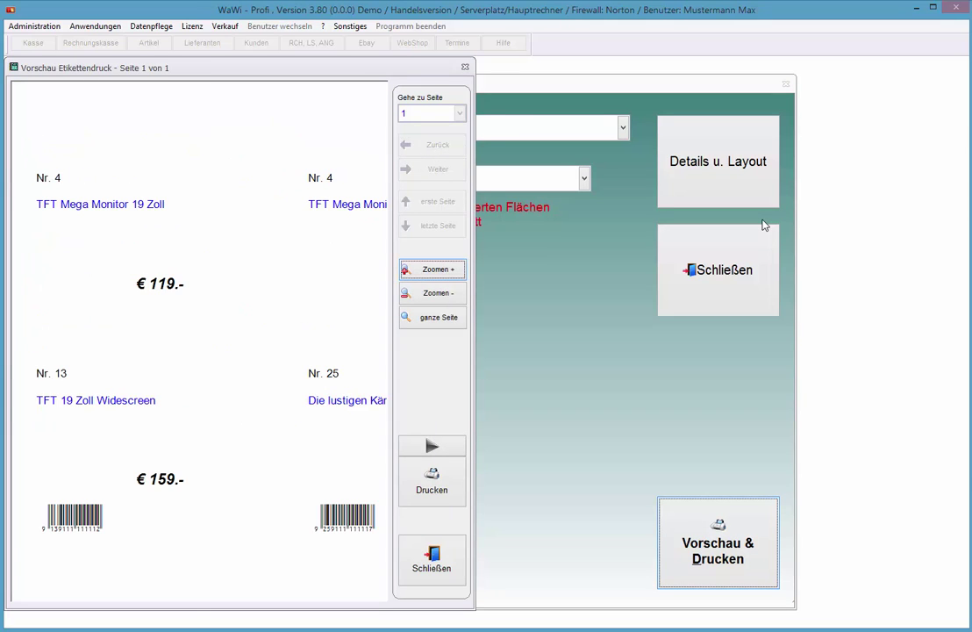
key("Escape")
Change the variant of the article label print to STANDARD.
key("Tab")
key("Tab")
key("alt+Down")
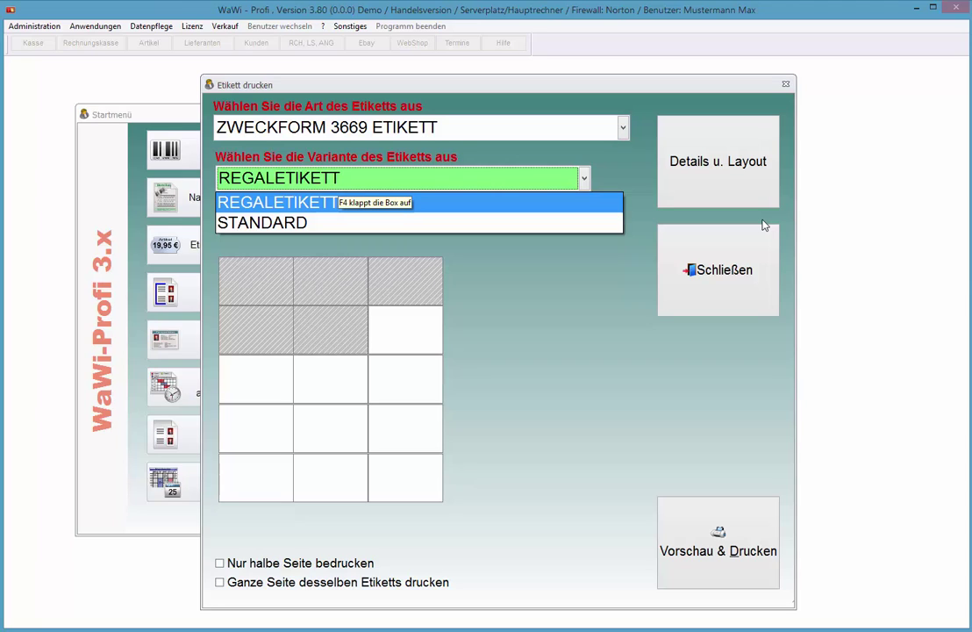
key("Down")
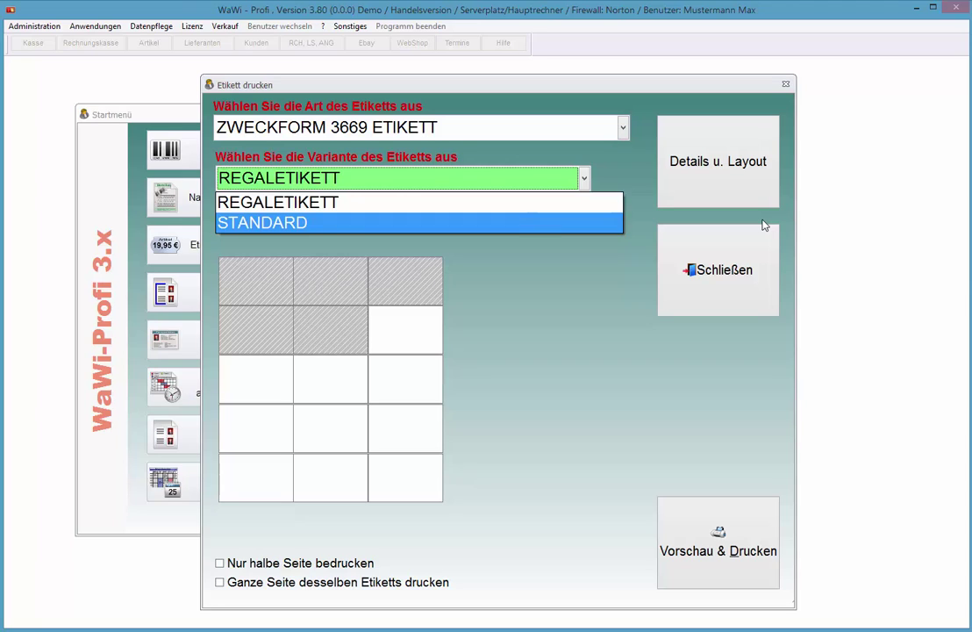
key("Return")
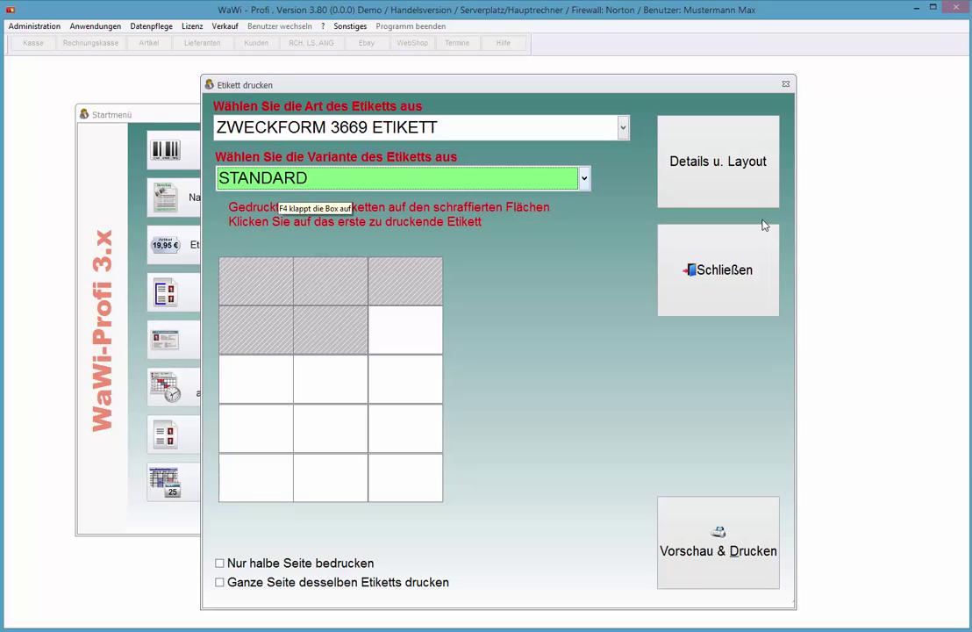
Preview the article labels in the STANDARD variant, enlarge the preview and close it.
key("alt+d")
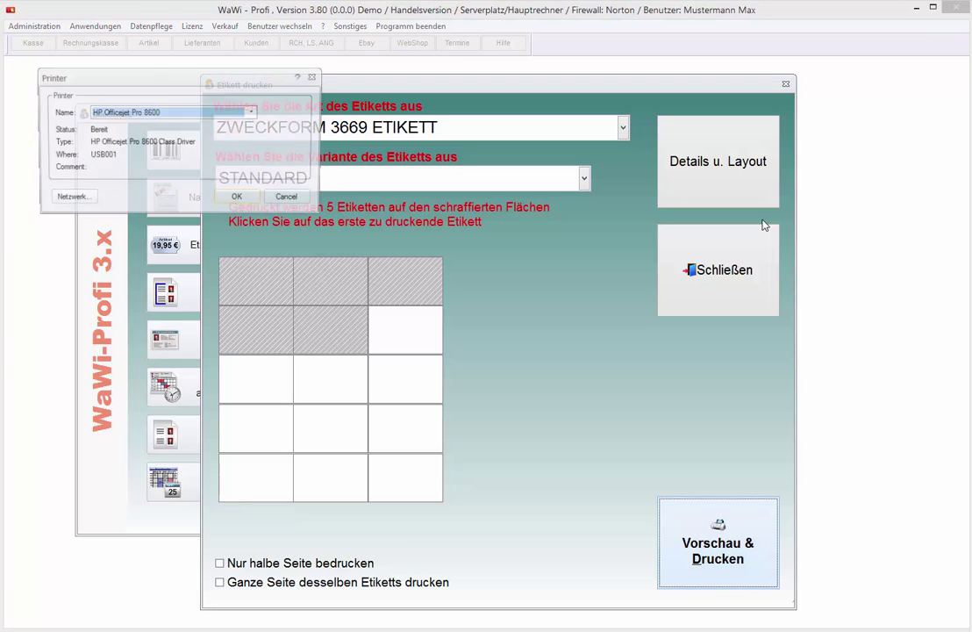
key("Return")
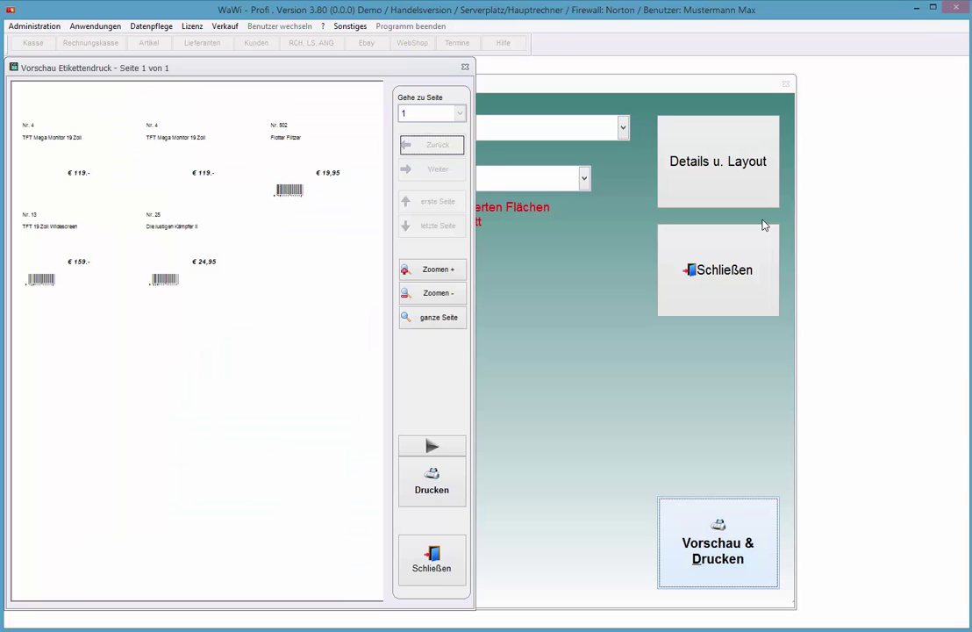
key("plus")
key("plus")
key("plus")
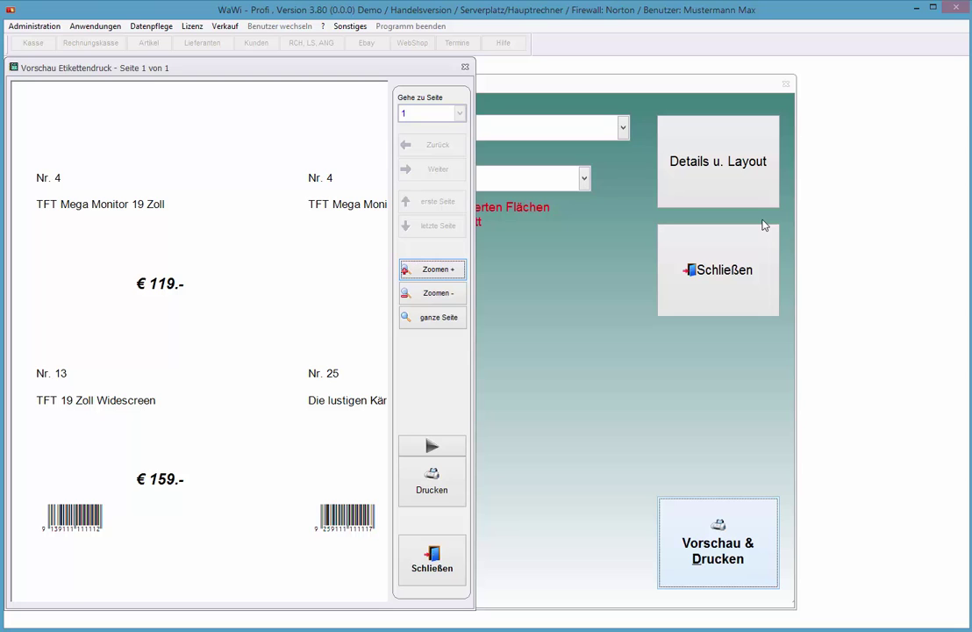
key("alt+s")
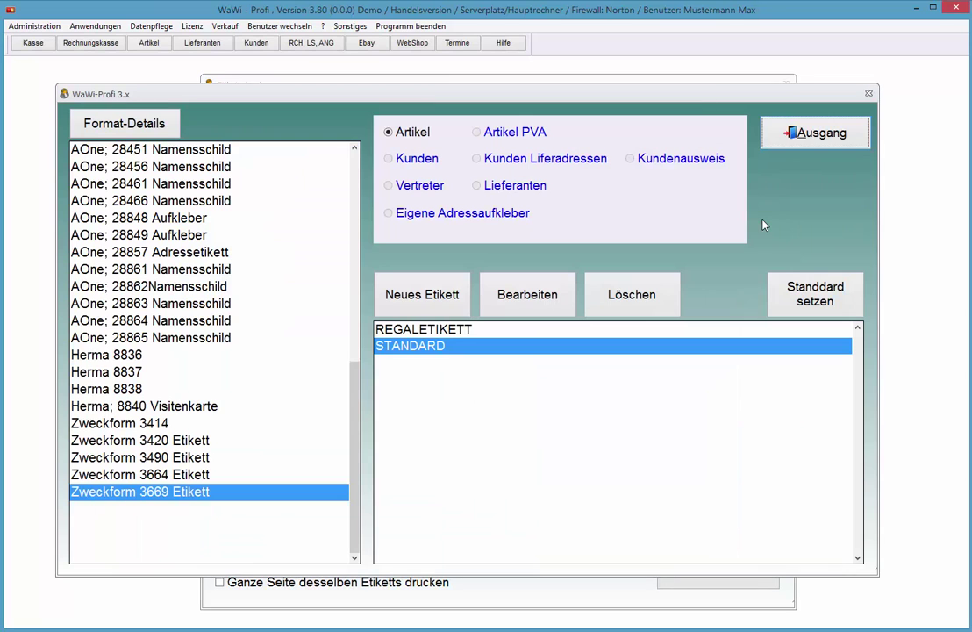
Look through the available label formats and the article layouts stored for them, from Zweckform 3669 Etikett up to the AOne formats.
key("Up")
key("Up")
key("Up")
key("Up")
key("Up")
key("Up")
key("Up")
key("Up")
key("Up")
key("Up")
key("Up")
key("Up")
key("Up")
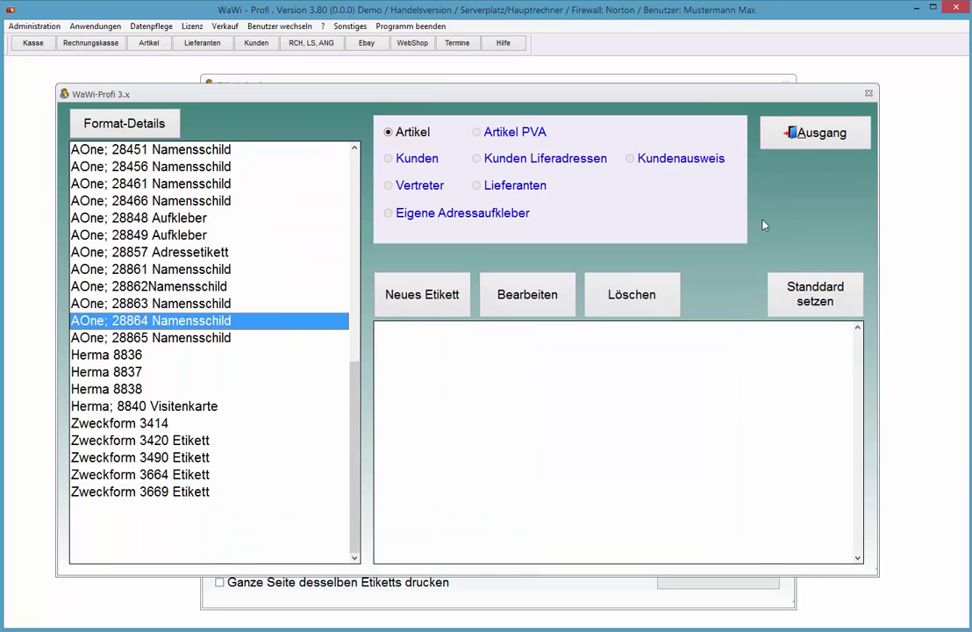
key("Tab")
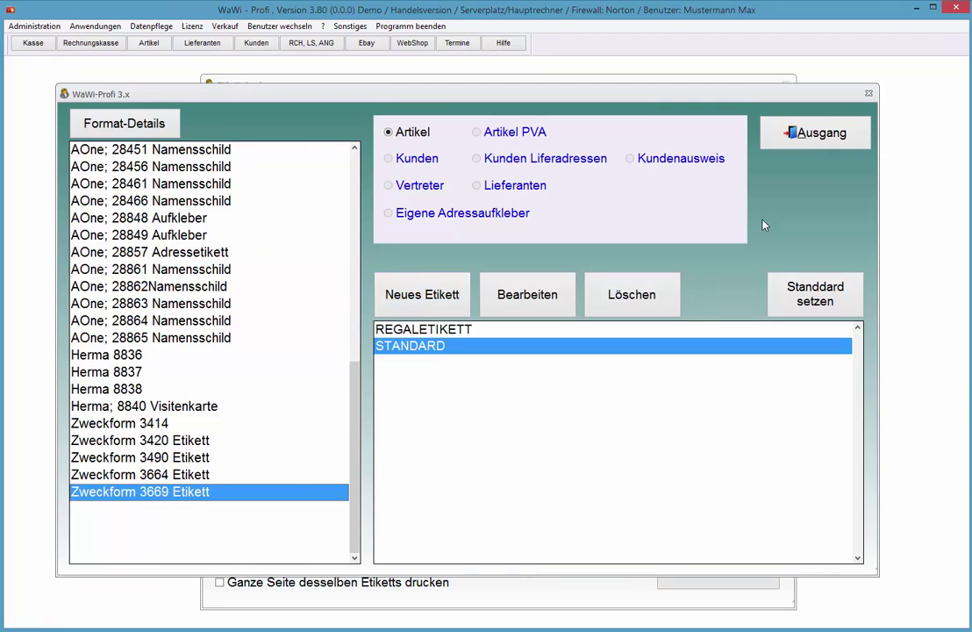
Open the REGALETIKETT layout of Zweckform 3669 Etikett in the Label Designer, then close the designer and return to the Startmenü.
key("Up")
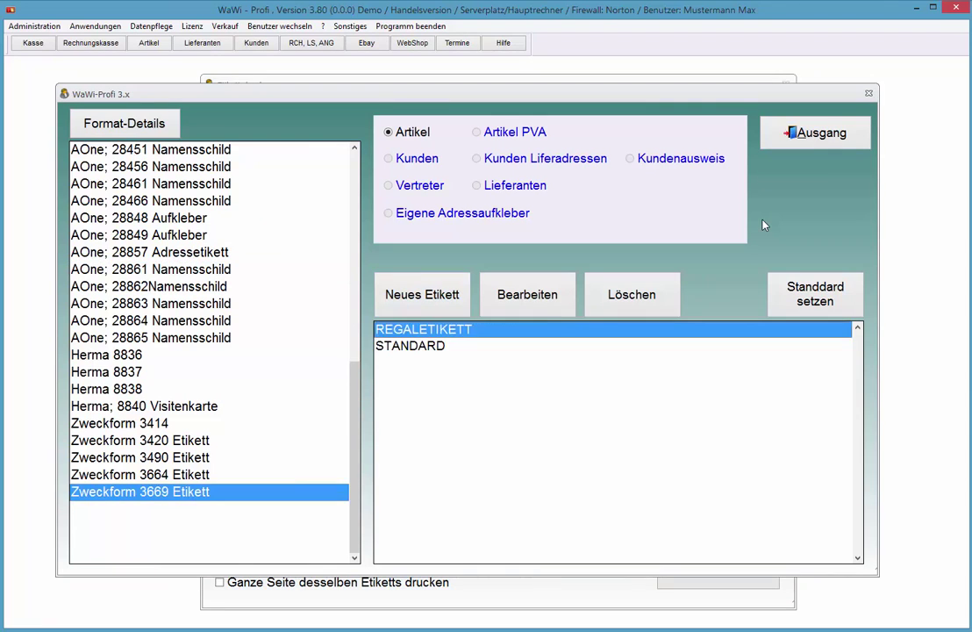
key("Down")
key("Up")
key("Tab")
key("Return")
key("Return")
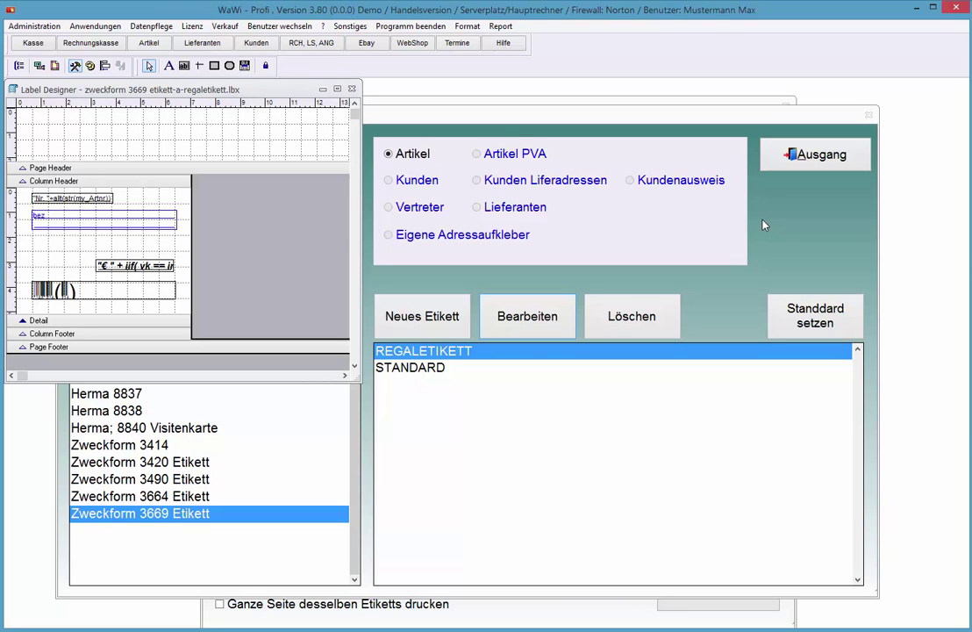
left_click(815, 154)
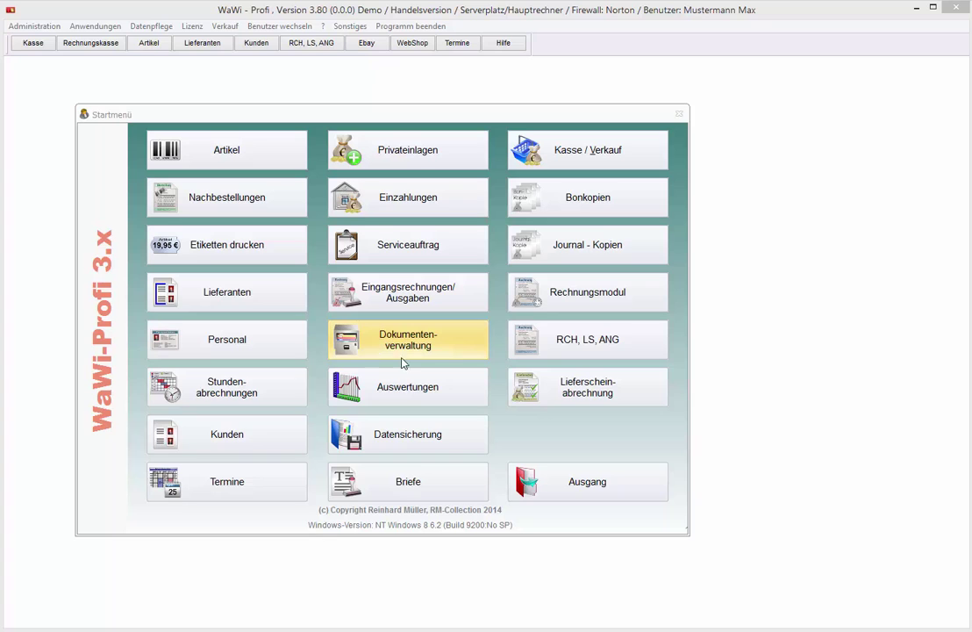
Open the Kunden module, select the third customer in the list and open the label printing window for the selected customer's main address.
left_click(277, 449)
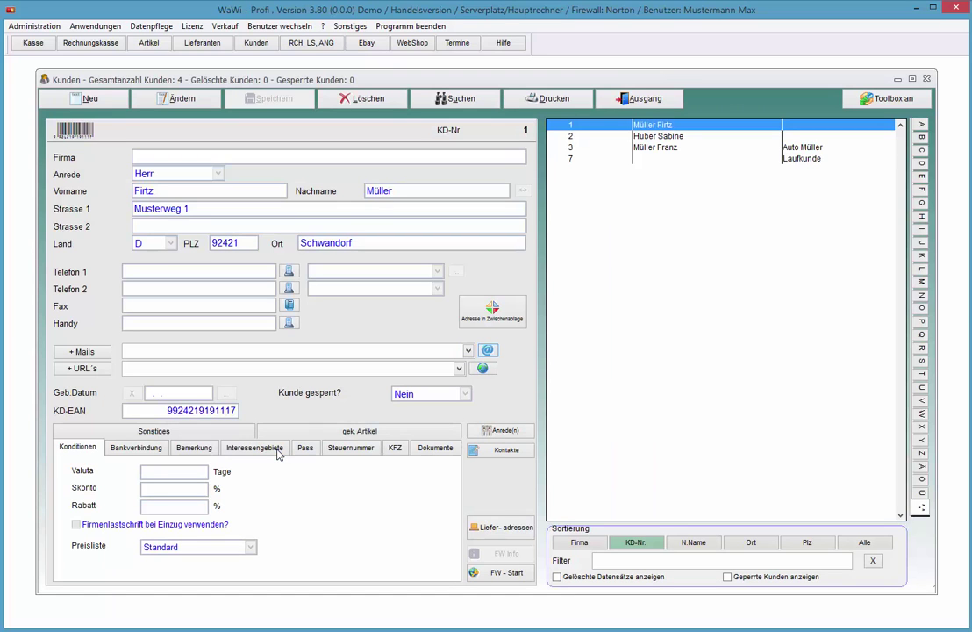
key("Down")
key("Down")
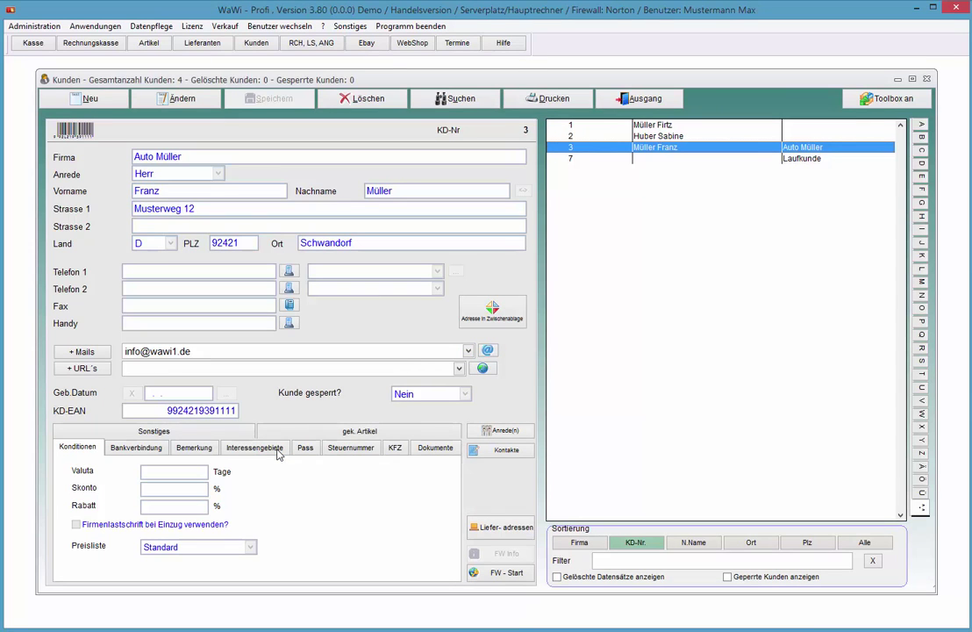
key("Tab")
key("Tab")
key("Return")
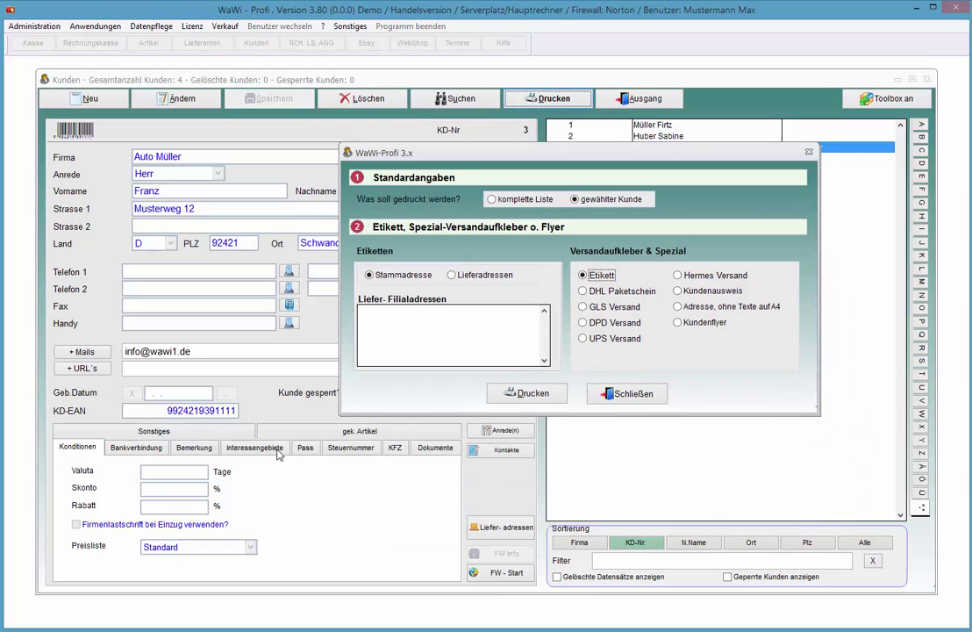
key("Tab")
key("Return")
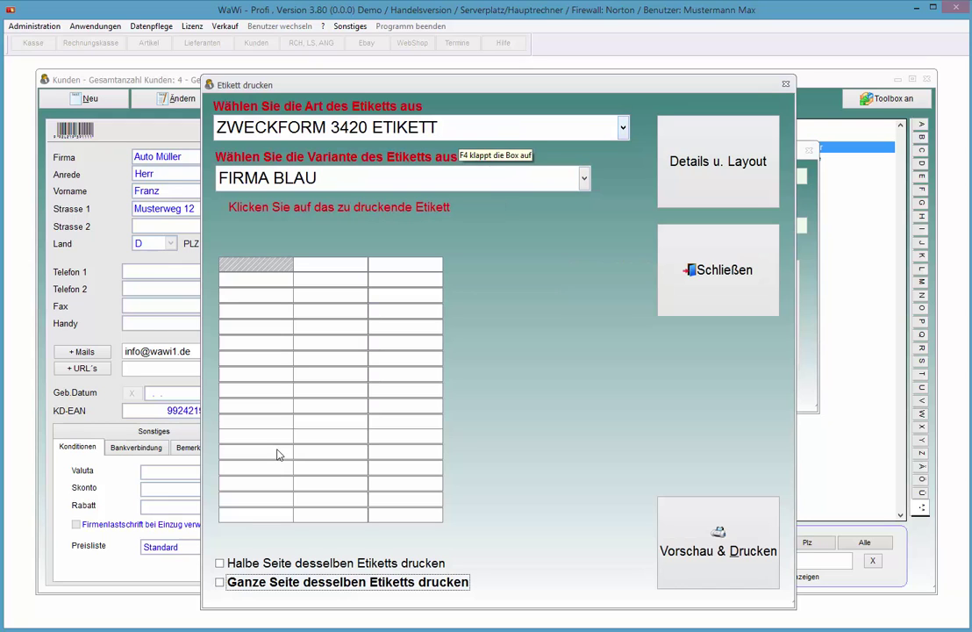
Set FIRMA ROT as the default customer label for the Zweckform 3420 Etikett format and leave the layout window.
key("Tab")
key("Return")
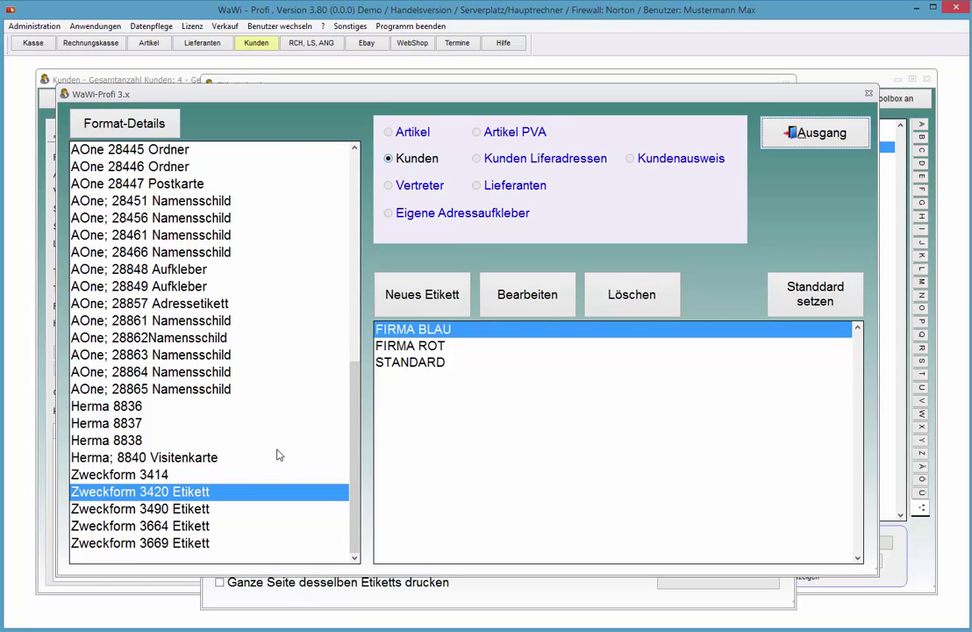
key("Down")
key("Down")
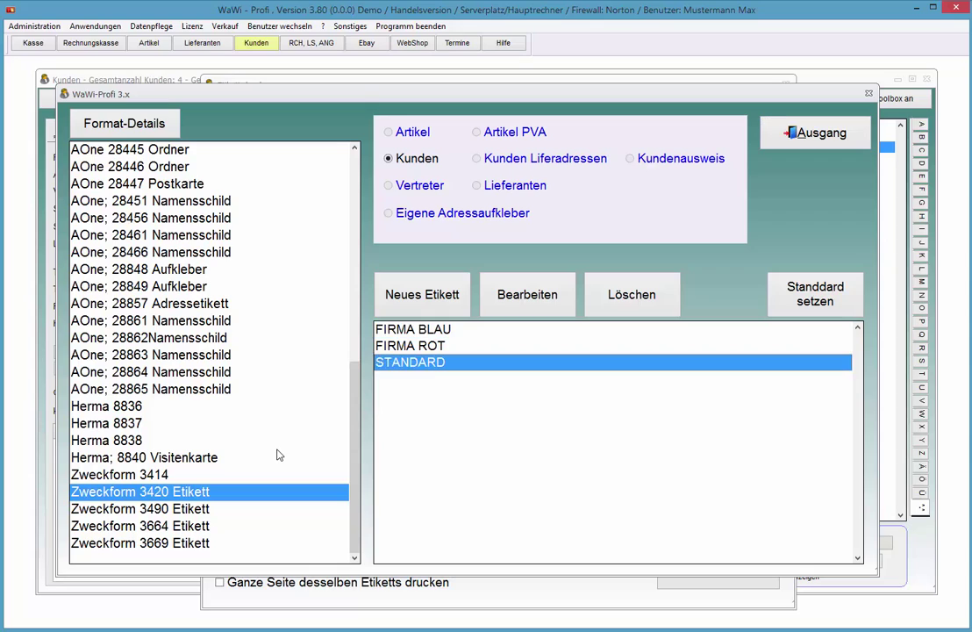
key("Up")
key("Up")
key("Down")
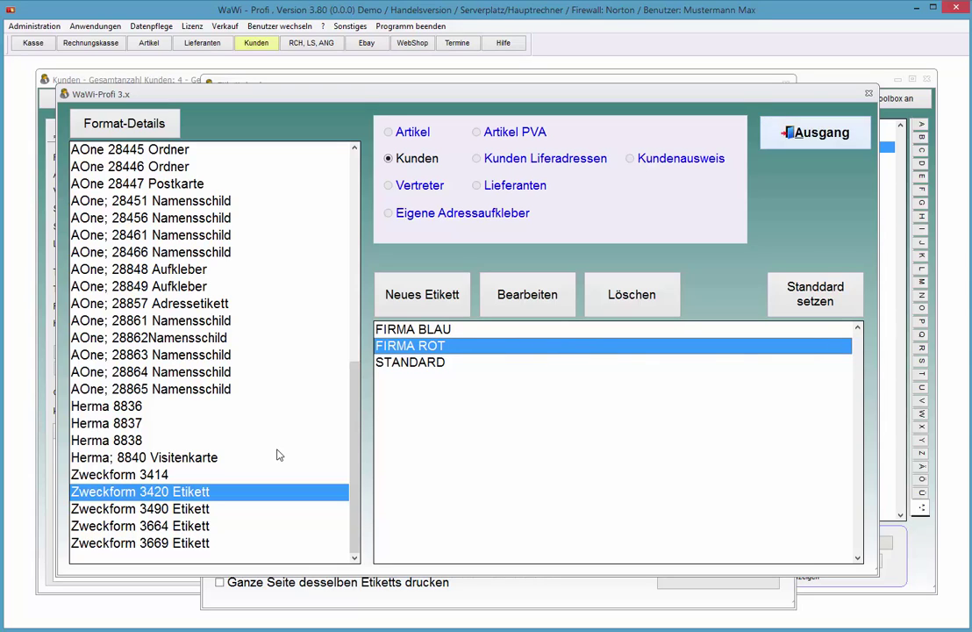
key("Tab")
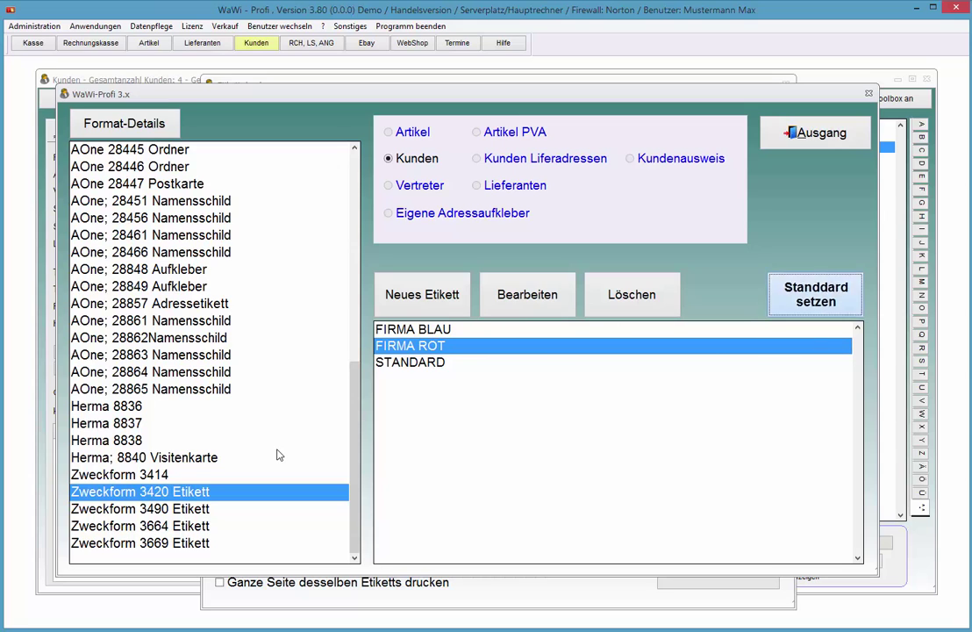
key("Escape")
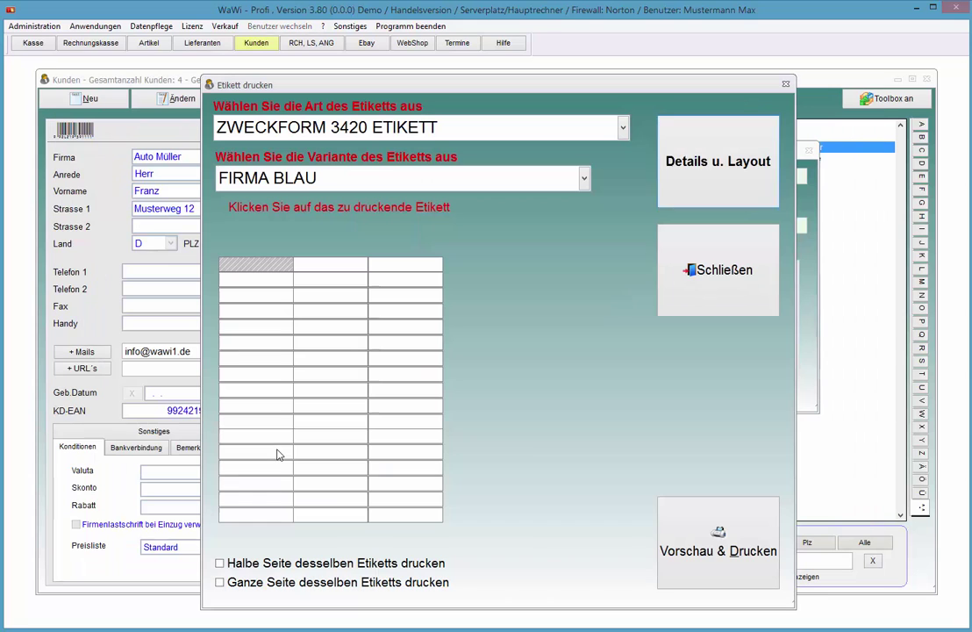
Reopen the selected customer's label printing window and choose the FIRMA ROT variant.
left_click(718, 270)
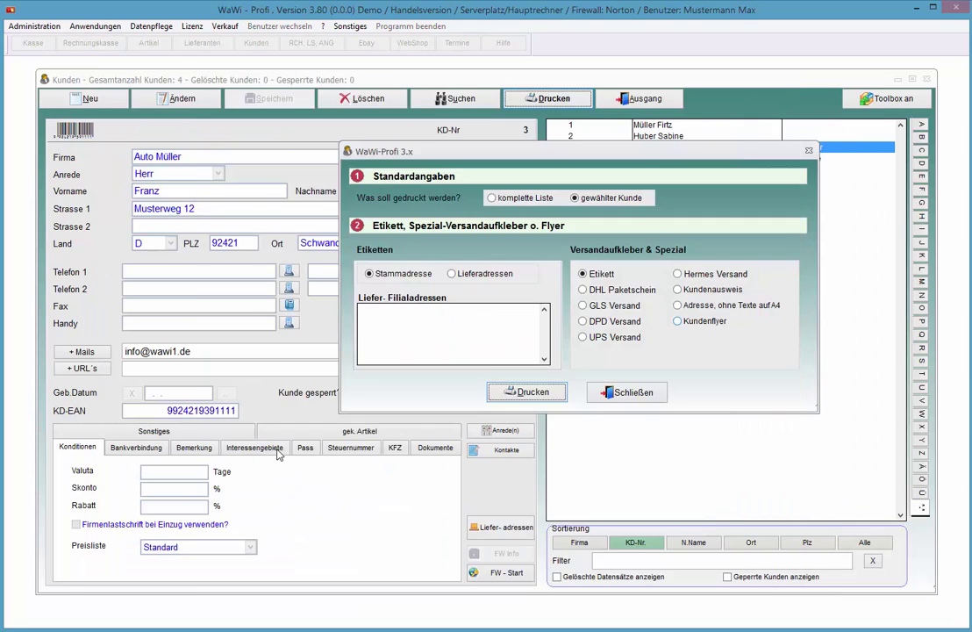
left_click(526, 392)
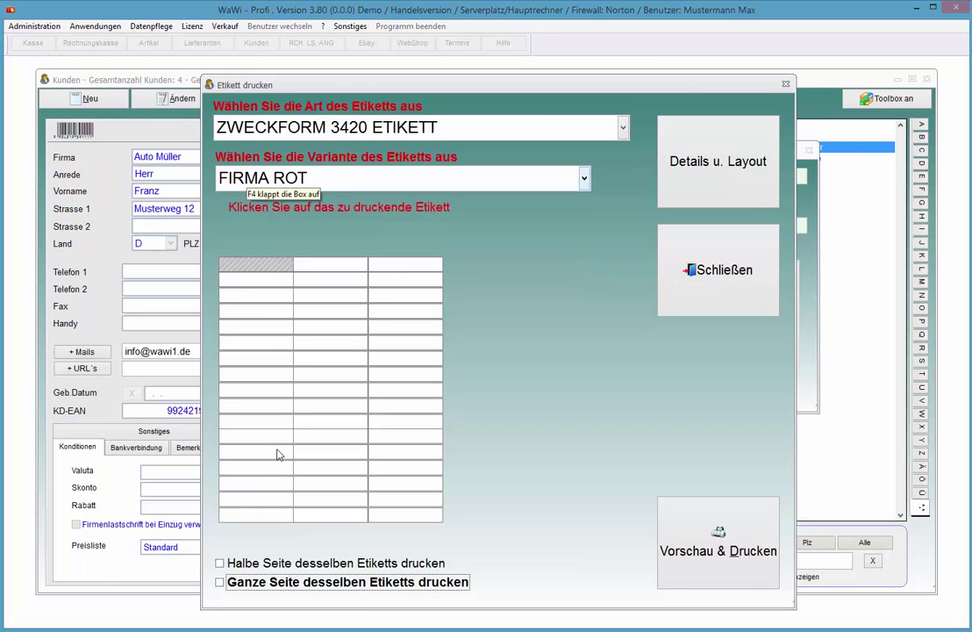
left_click(585, 178)
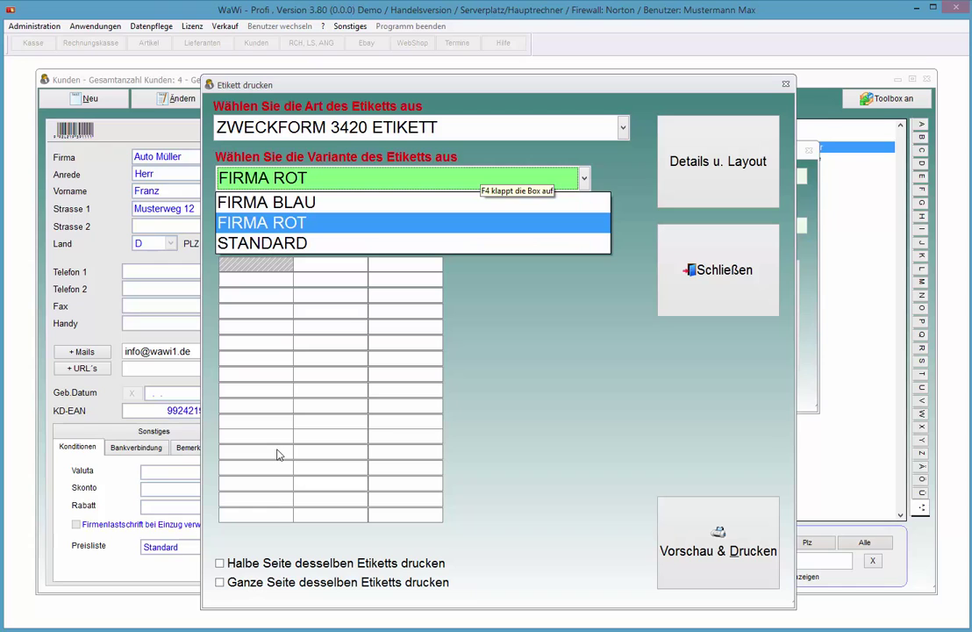
key("Return")
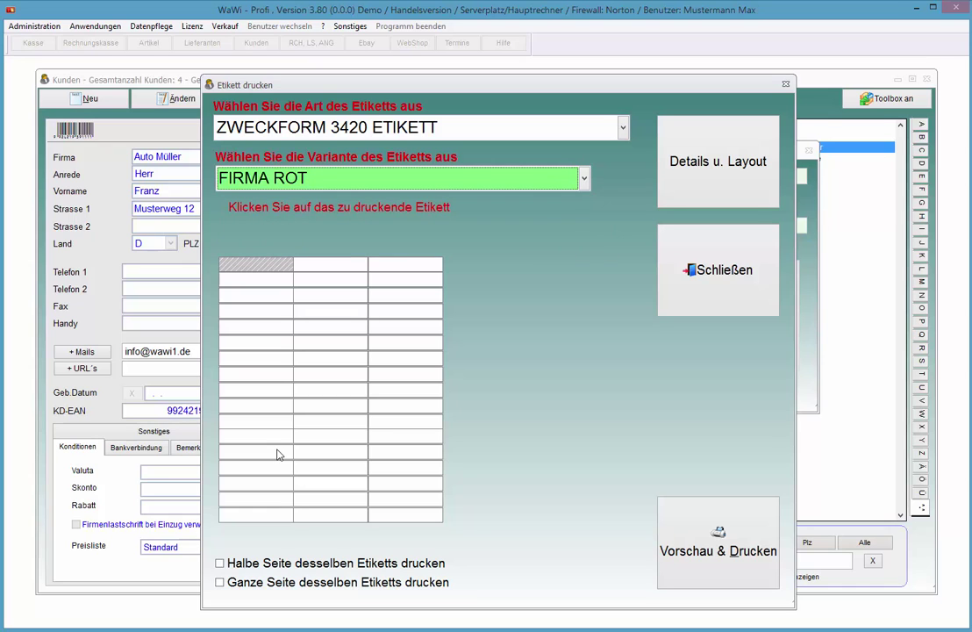
Preview the customer's address label in the FIRMA ROT variant, enlarge the preview and close it.
key("Return")
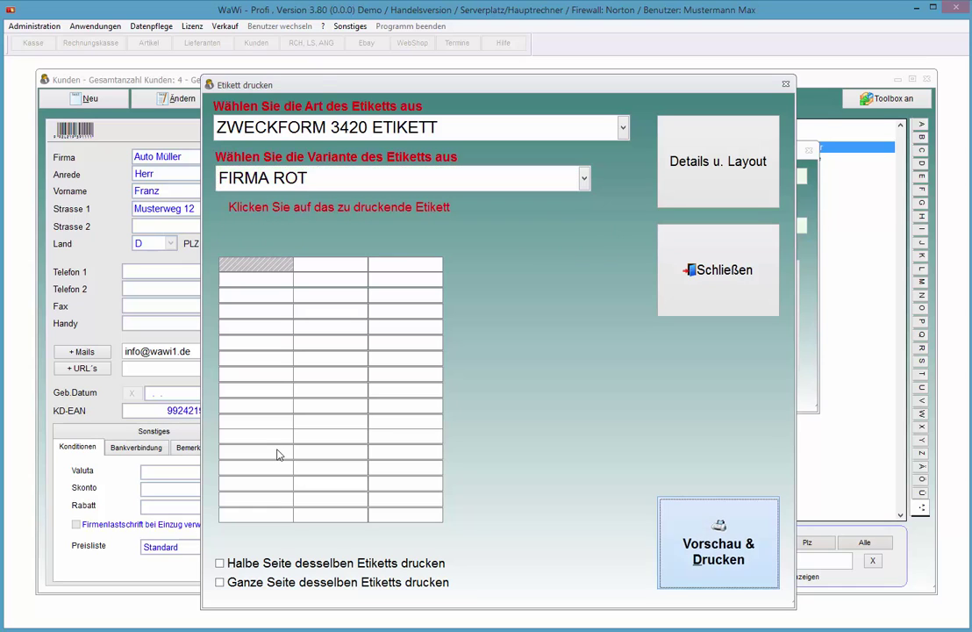
key("Return")
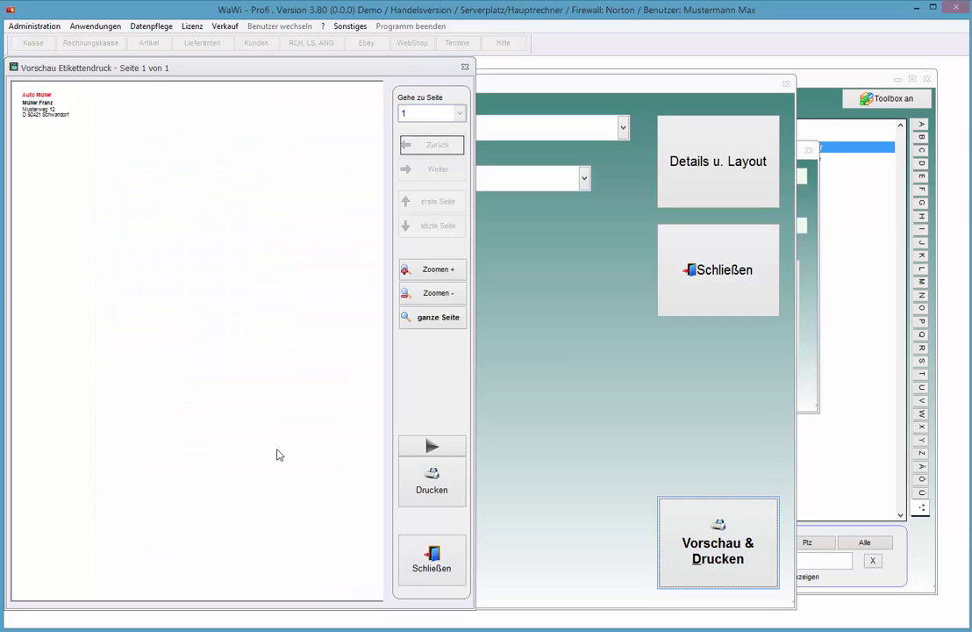
left_click(433, 269)
left_click(433, 269)
left_click(432, 269)
left_click(433, 270)
key("Return")
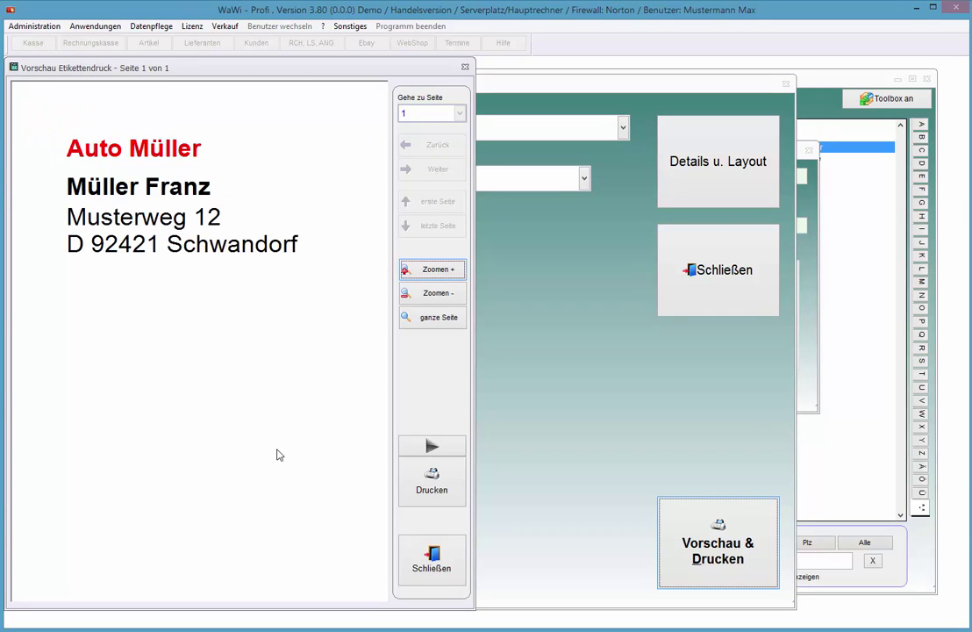
key("Escape")
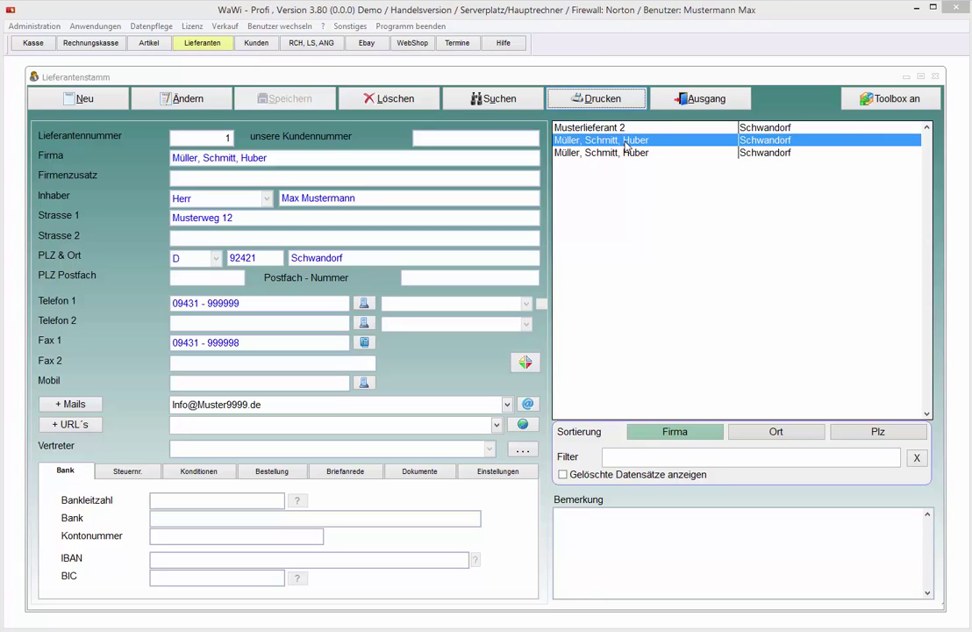
Open the label printing window for the selected supplier's address label and try to preview the label.
left_click(634, 99)
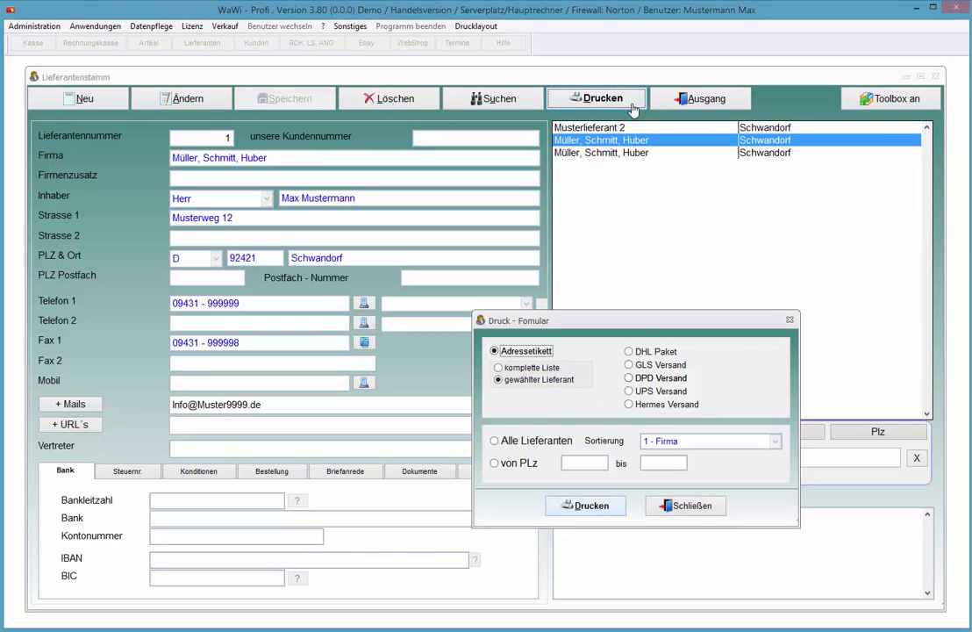
key("Return")
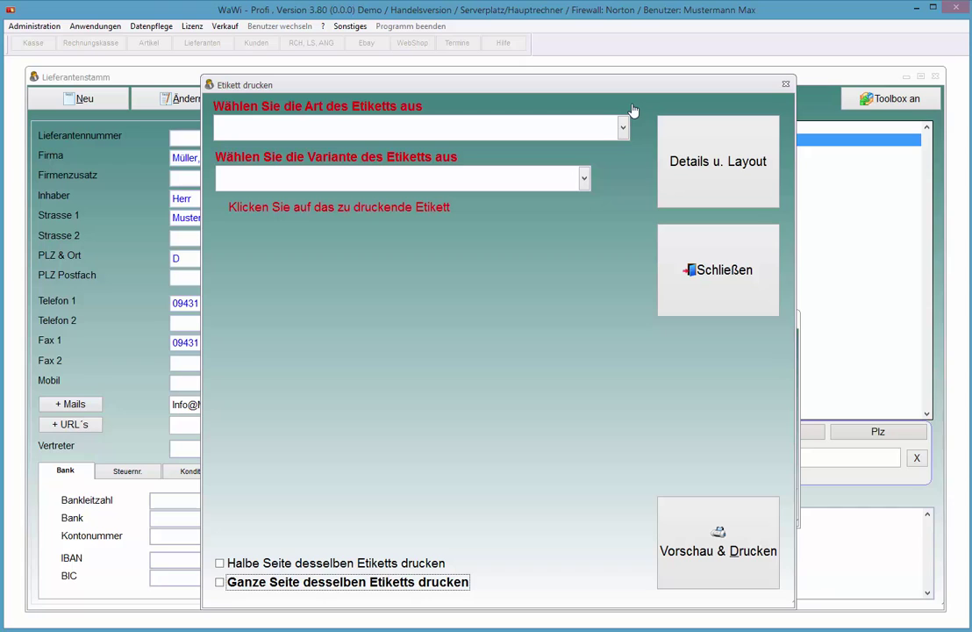
left_click(726, 522)
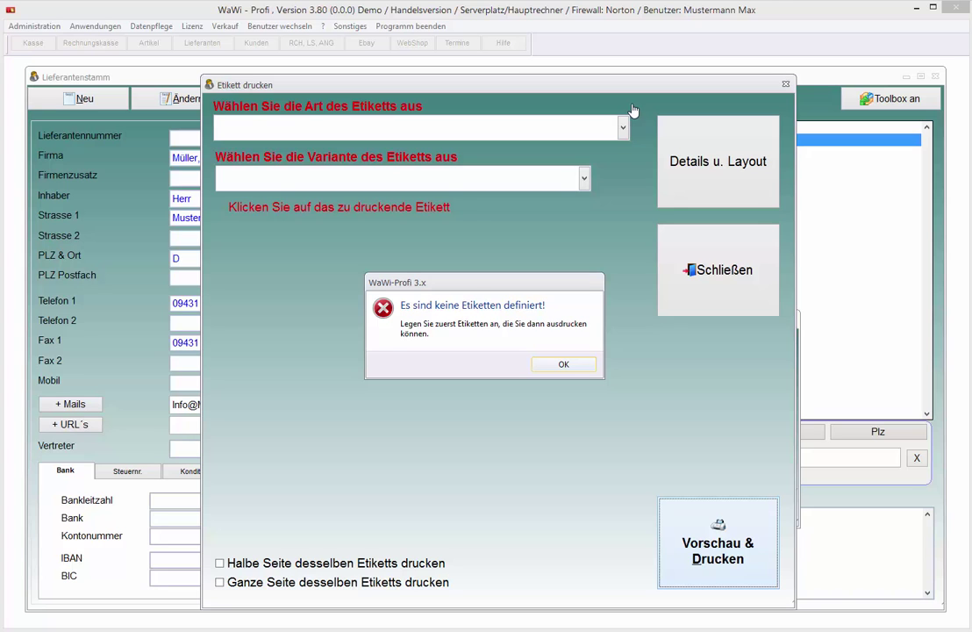
Go to the supplier label layouts and select the Herma 8837 format.
key("Return")
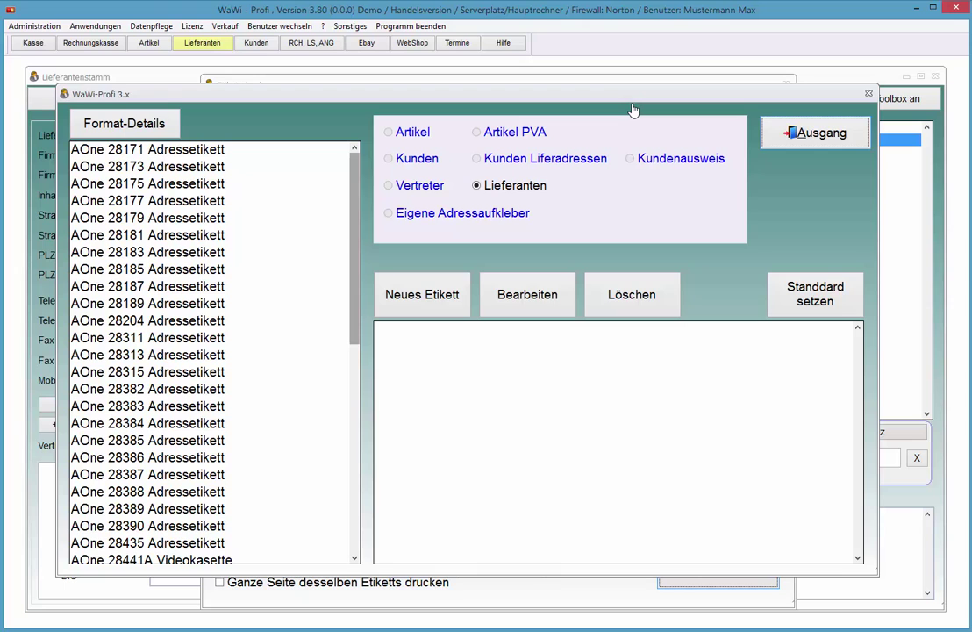
mouse_move(354, 249)
left_mouse_down()
mouse_move(355, 454)
mouse_move(355, 378)
left_mouse_up()
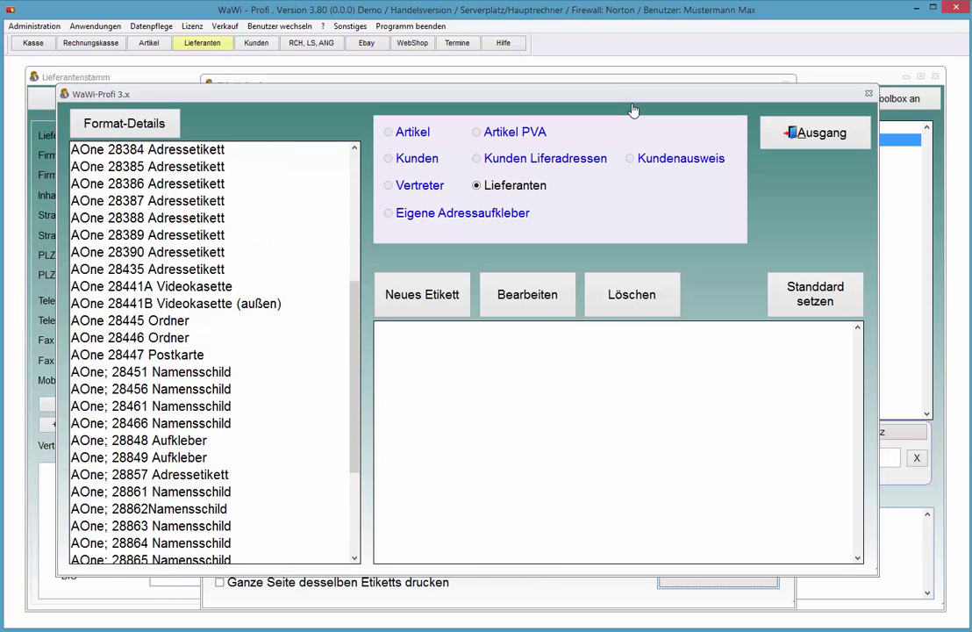
scroll(634, 110, "down", 3)
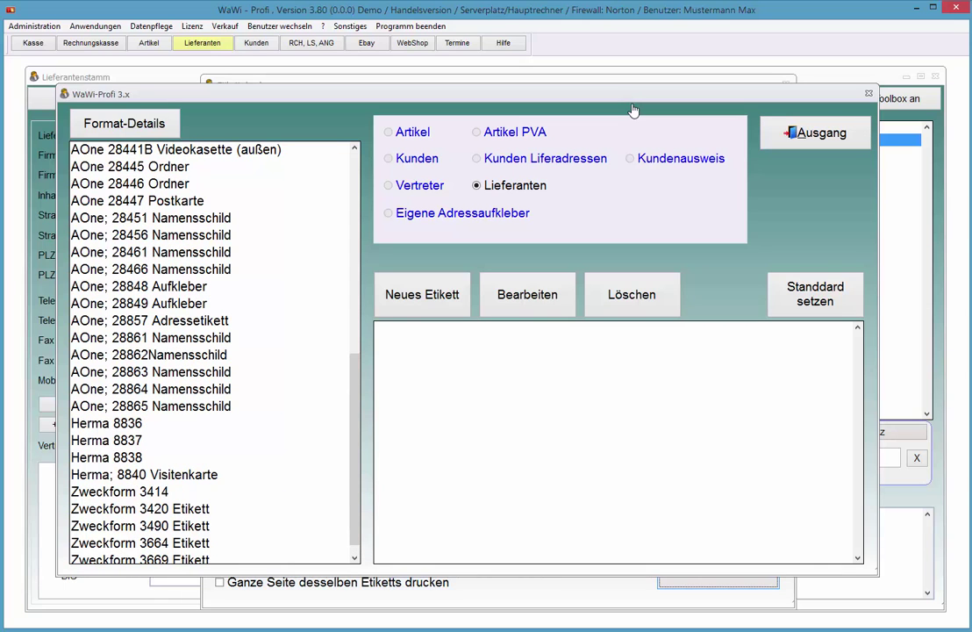
left_click(107, 441)
key("Tab")
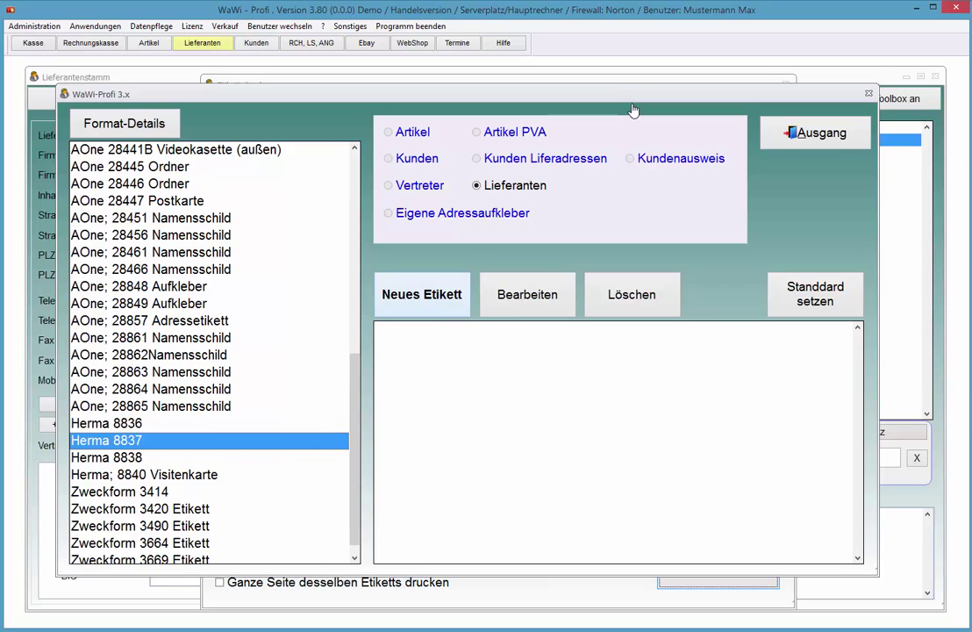
key("Tab")
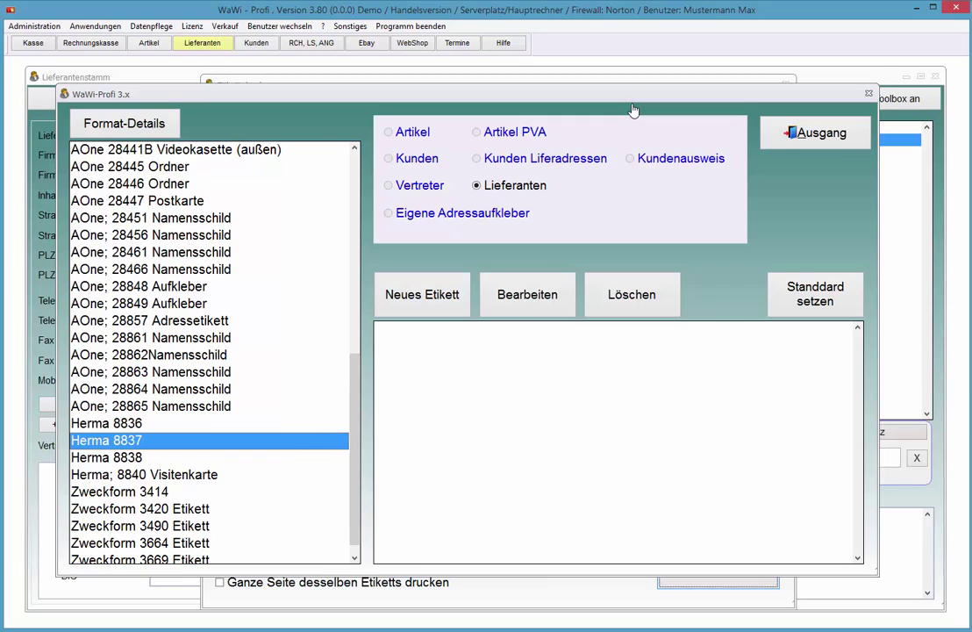